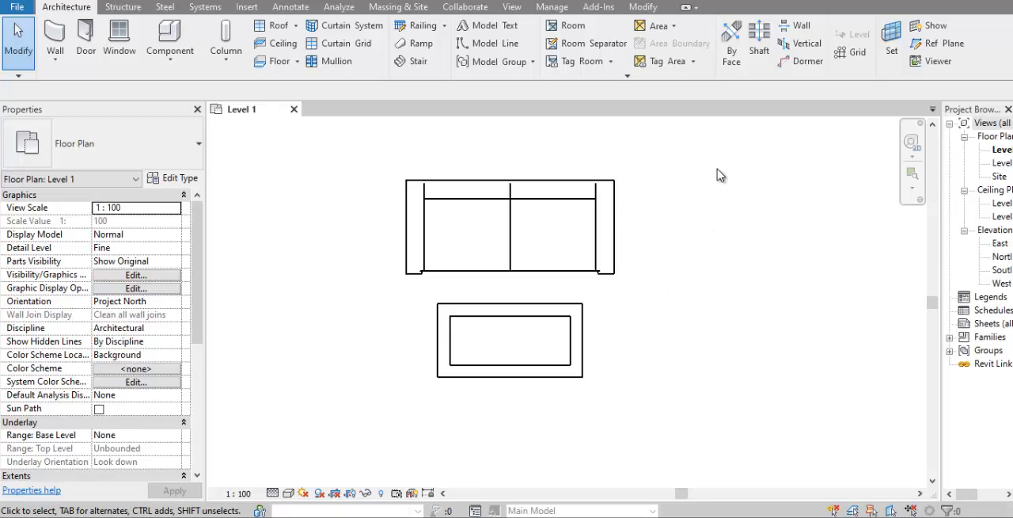
# Step: Start a linear array of the sofa and coffee table with Group and Associate enabled and the number of items set to 8
pyautogui.click(618, 207)
pyautogui.moveTo(690, 157); pyautogui.dragTo(333, 431)
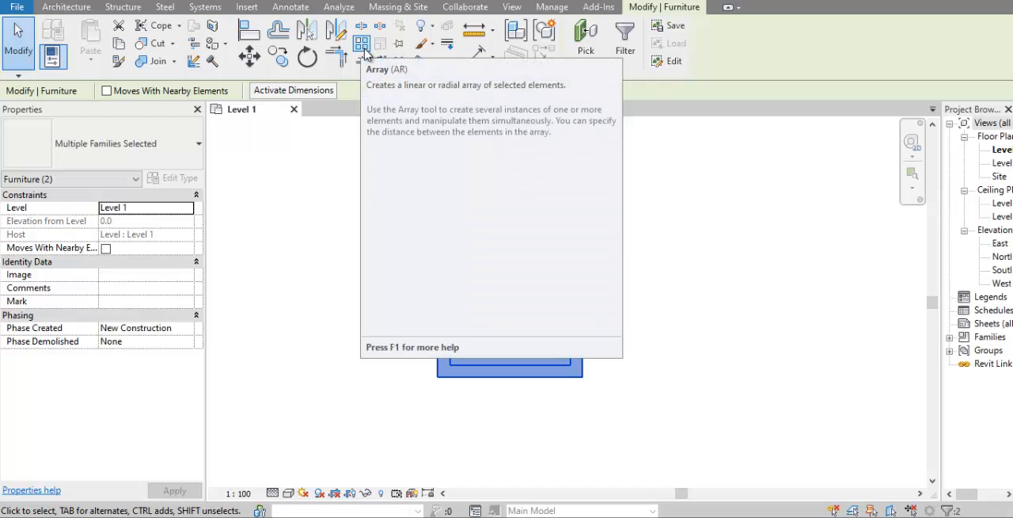
pyautogui.click(364, 49)
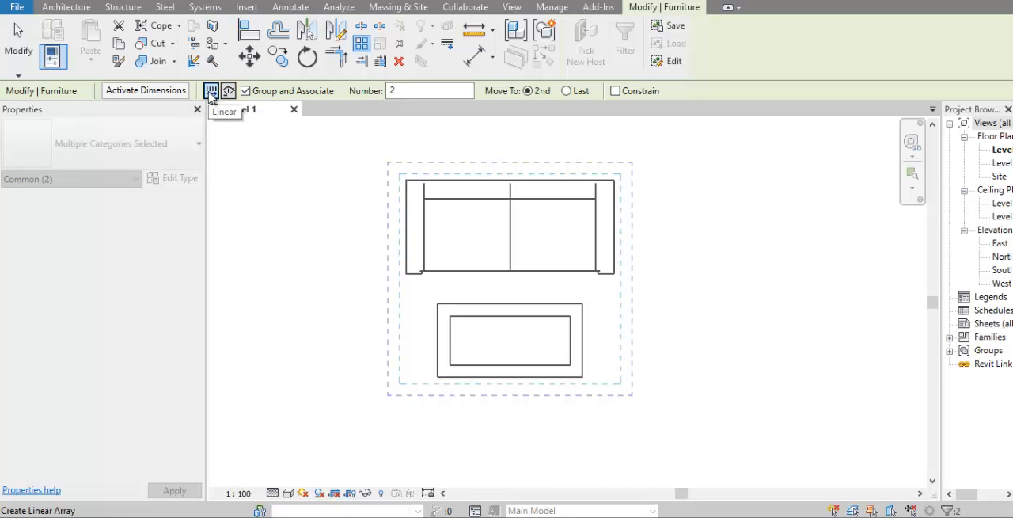
pyautogui.click(271, 93)
pyautogui.click(256, 95)
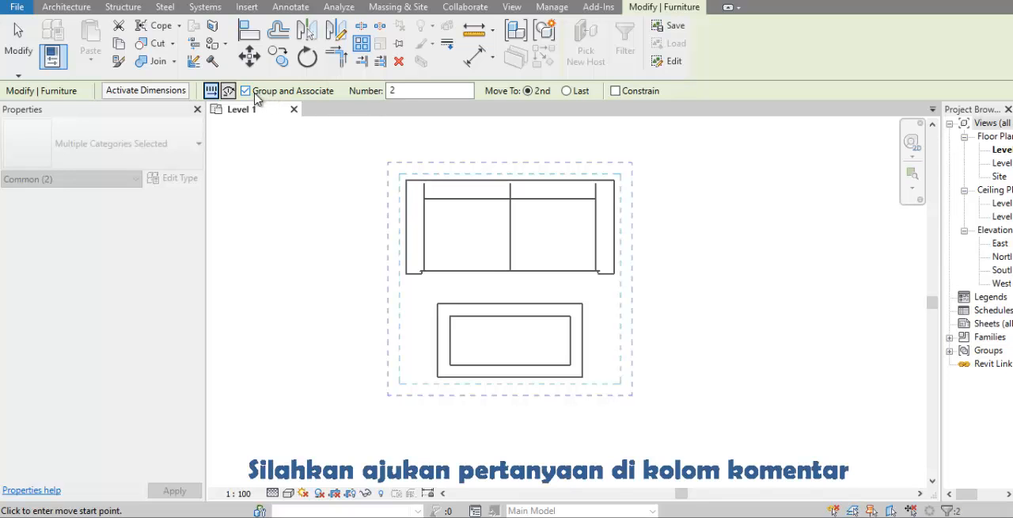
pyautogui.doubleClick(403, 91)
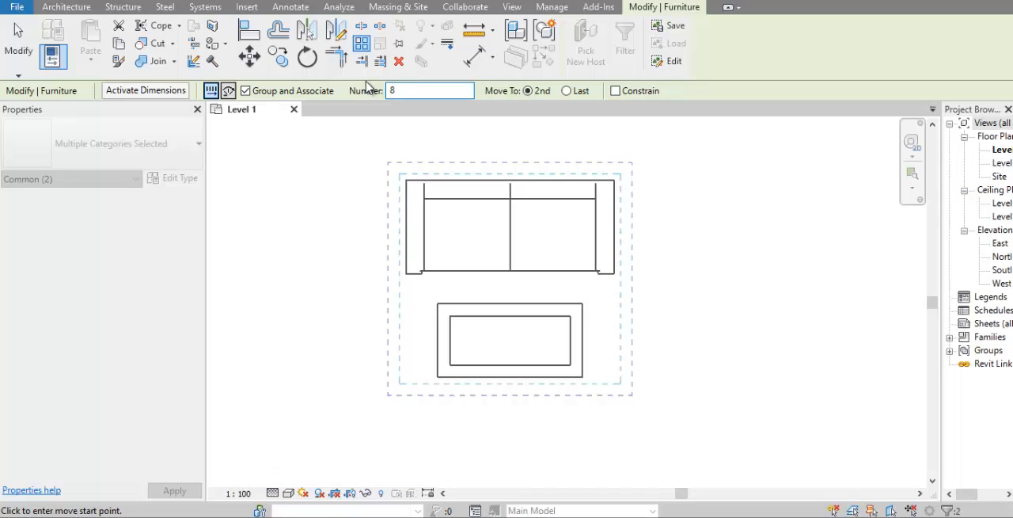
# Step: Place the array's second item 2400 mm horizontally from the first, measured from the middle of the sofa's back edge
pyautogui.moveTo(525, 181); pyautogui.dragTo(391, 214, button='middle')
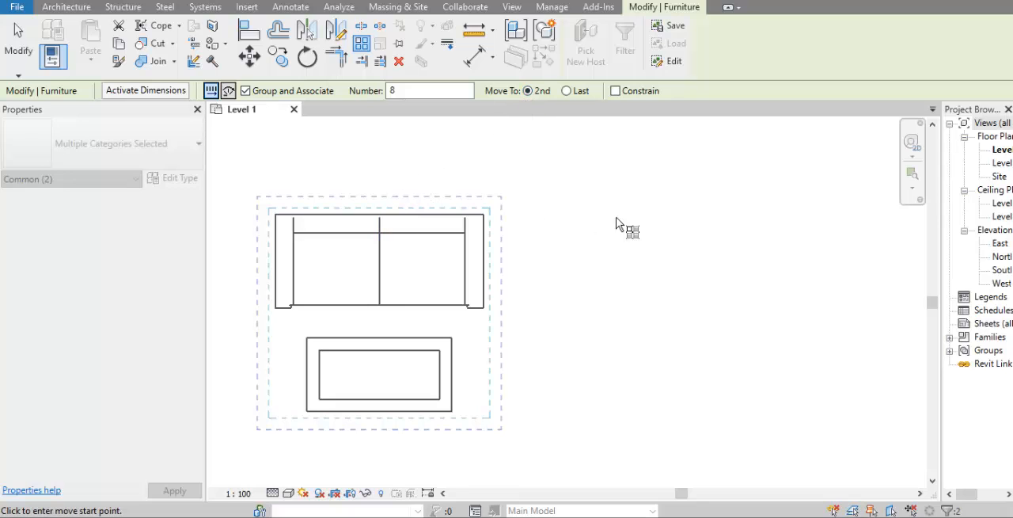
pyautogui.scroll(-1, 665, 238)
pyautogui.moveTo(633, 245); pyautogui.dragTo(531, 259, button='middle')
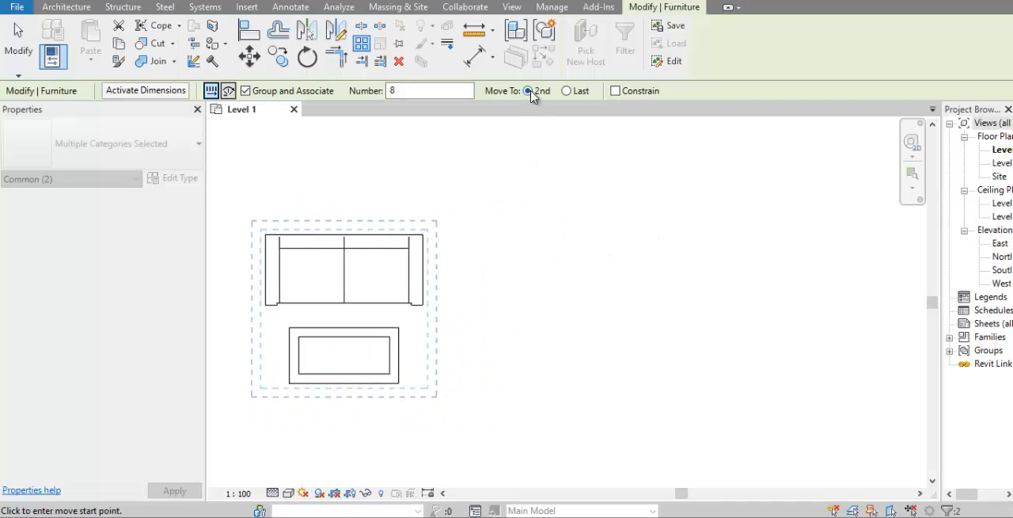
pyautogui.click(344, 235)
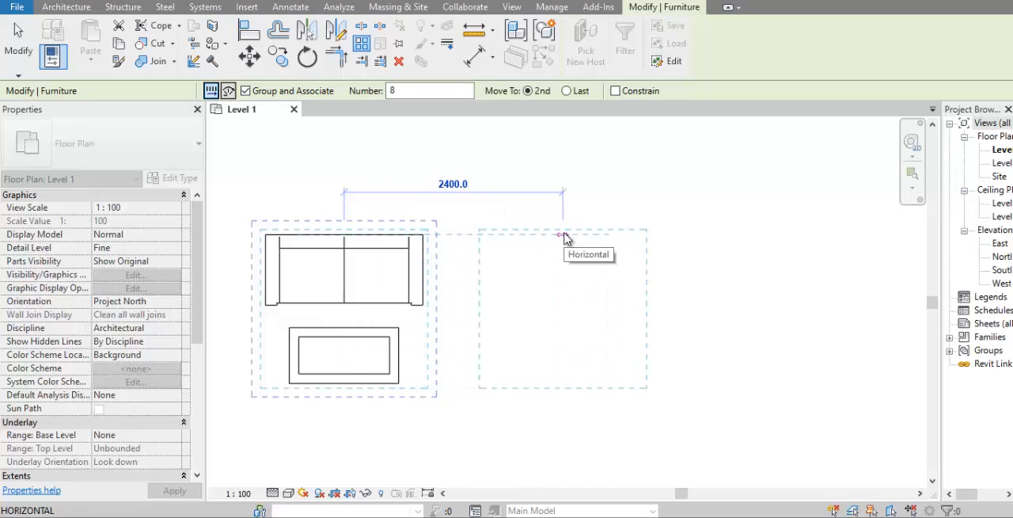
pyautogui.write('2')
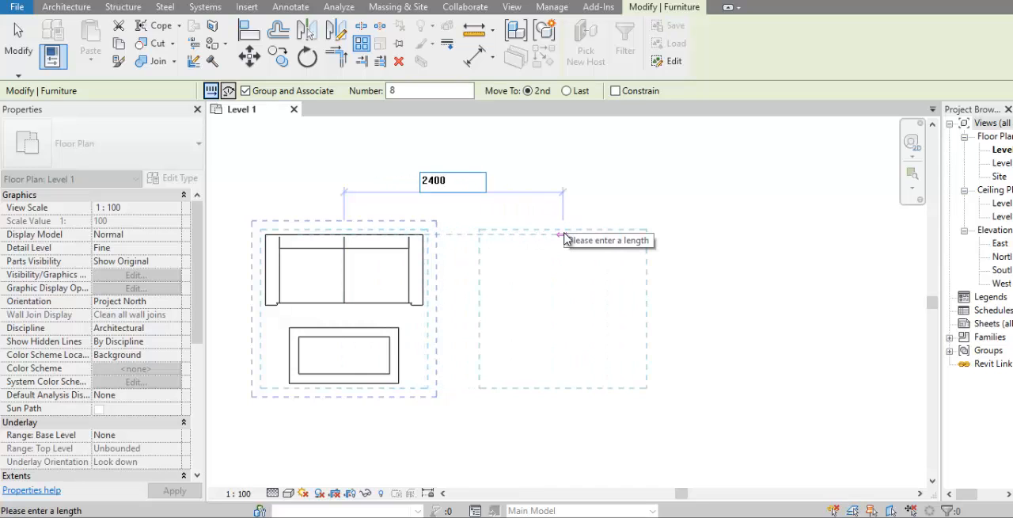
pyautogui.write('400')
pyautogui.press('Return')
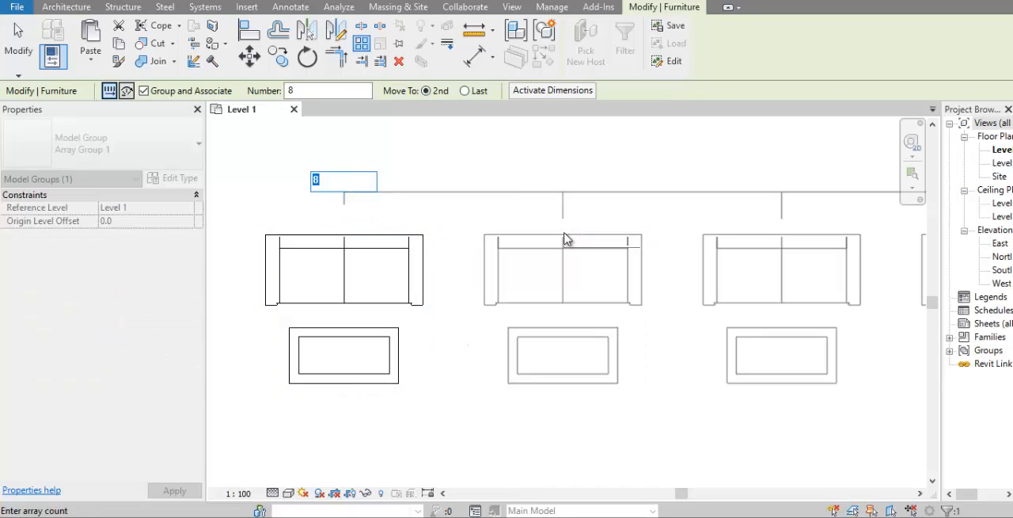
# Step: Set the item count of the sofa and coffee table array to 7
pyautogui.scroll(-3, 564, 239)
pyautogui.moveTo(515, 282); pyautogui.dragTo(246, 363, button='middle')
pyautogui.scroll(-3, 375, 338)
pyautogui.moveTo(394, 331); pyautogui.dragTo(464, 262, button='middle')
pyautogui.scroll(2, 372, 257)
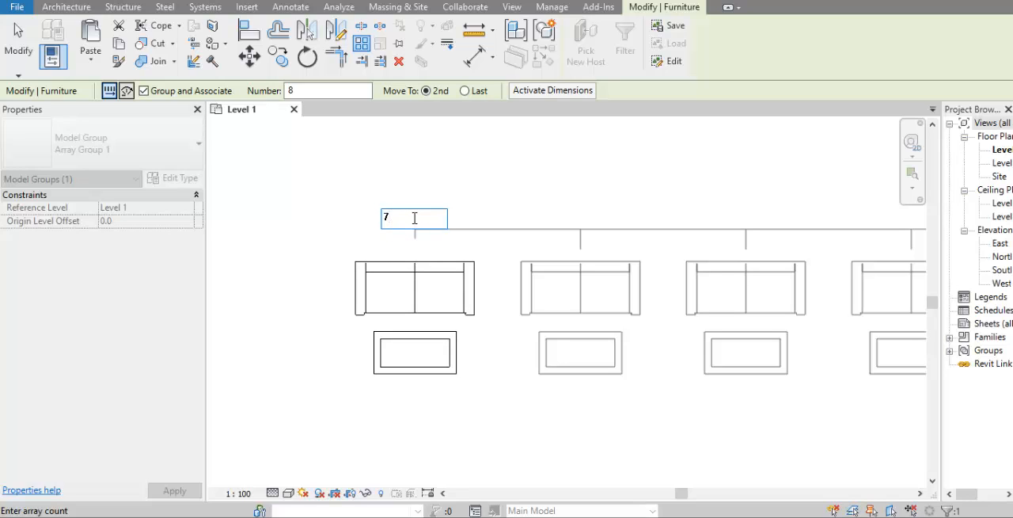
pyautogui.press('Return')
# Step: Examine the sofa-and-table groups along the array and how they are selected
pyautogui.moveTo(633, 325); pyautogui.dragTo(421, 316, button='middle')
pyautogui.scroll(-3, 352, 309)
pyautogui.scroll(4, 277, 311)
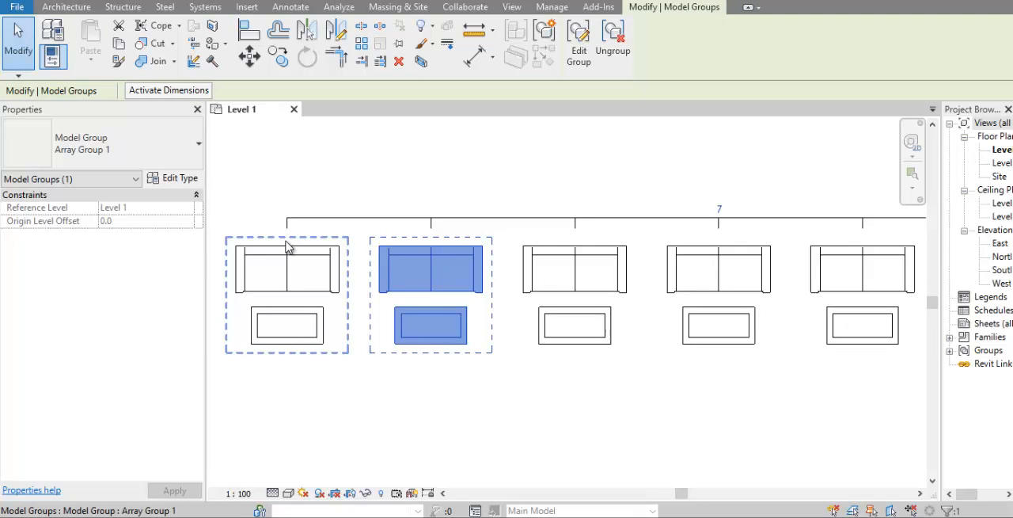
pyautogui.scroll(1, 288, 244)
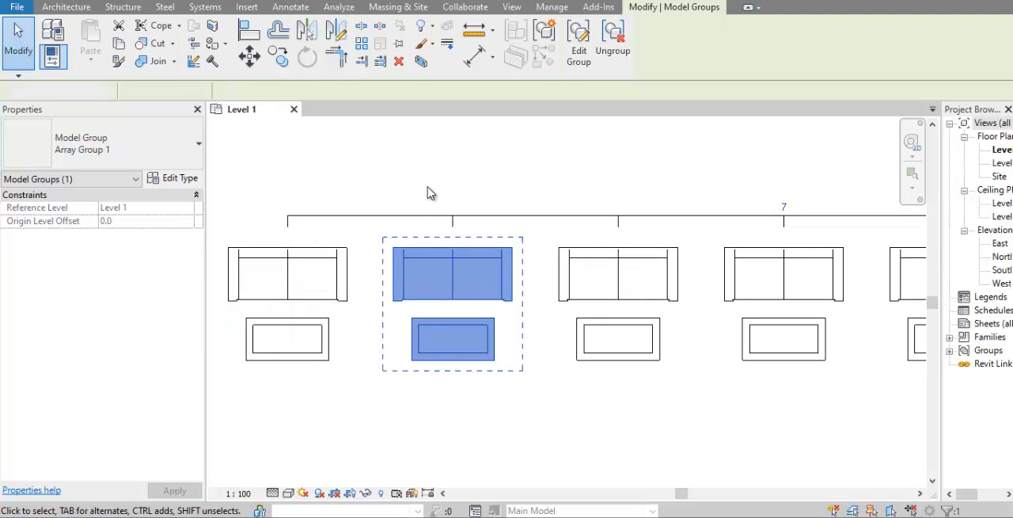
pyautogui.press('Escape')
pyautogui.click(396, 270)
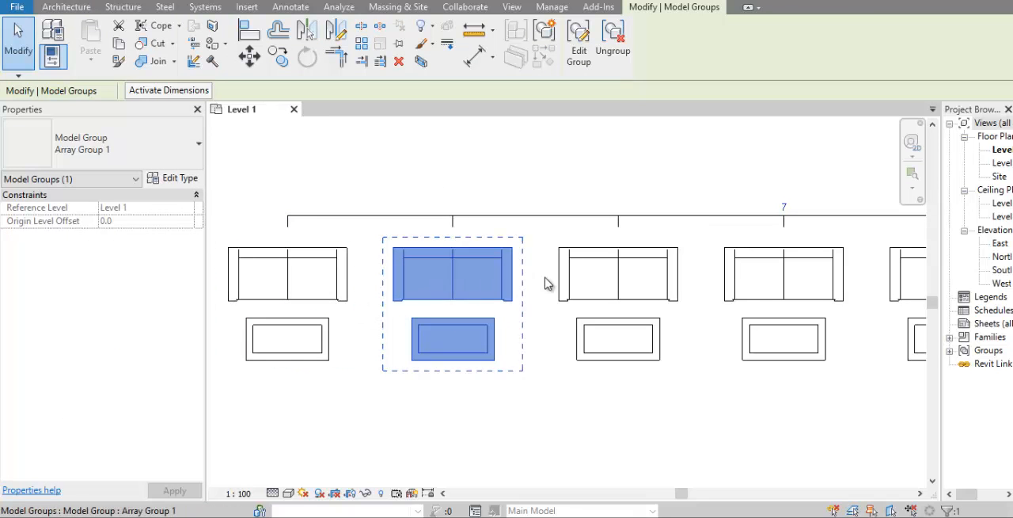
pyautogui.scroll(-1, 583, 283)
pyautogui.scroll(-1, 583, 283)
# Step: Edit the first array group by moving its coffee table straight down, farther from the sofa, and finish the group edit
pyautogui.click(341, 286)
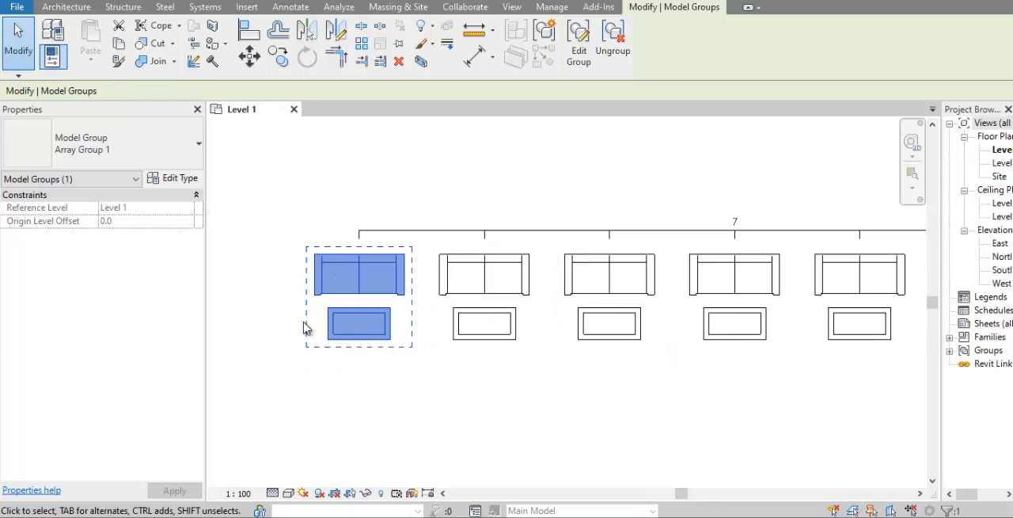
pyautogui.click(579, 44)
pyautogui.scroll(1, 369, 324)
pyautogui.click(372, 326)
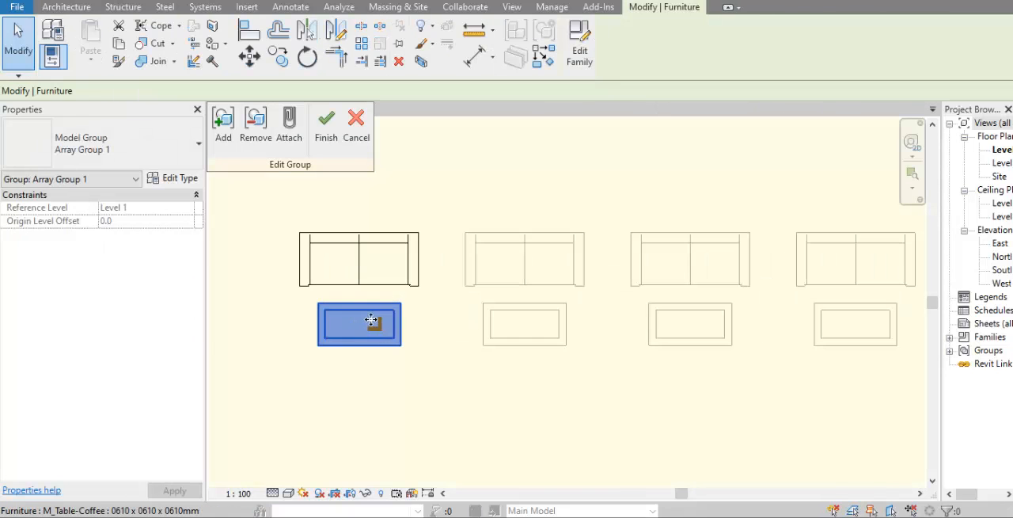
pyautogui.moveTo(378, 329); pyautogui.dragTo(378, 366)
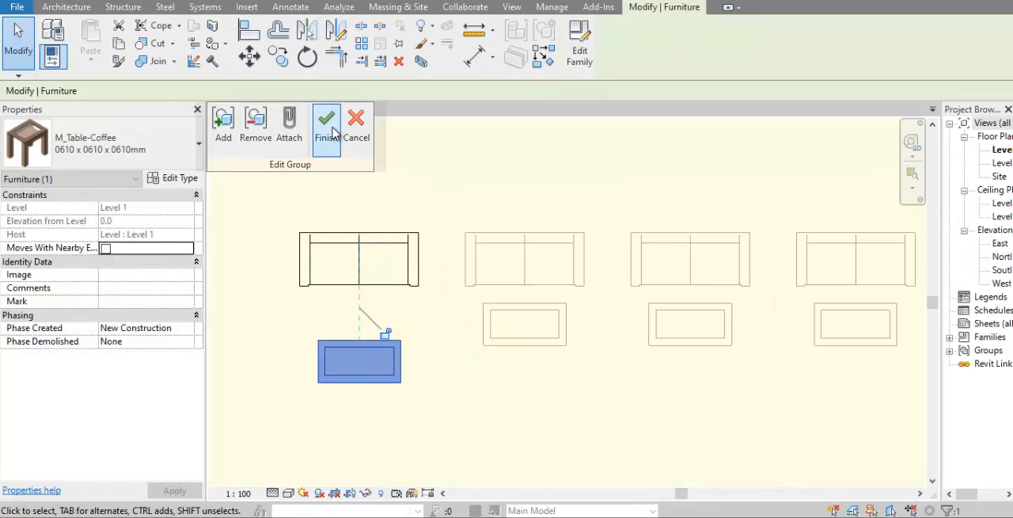
pyautogui.click(346, 139)
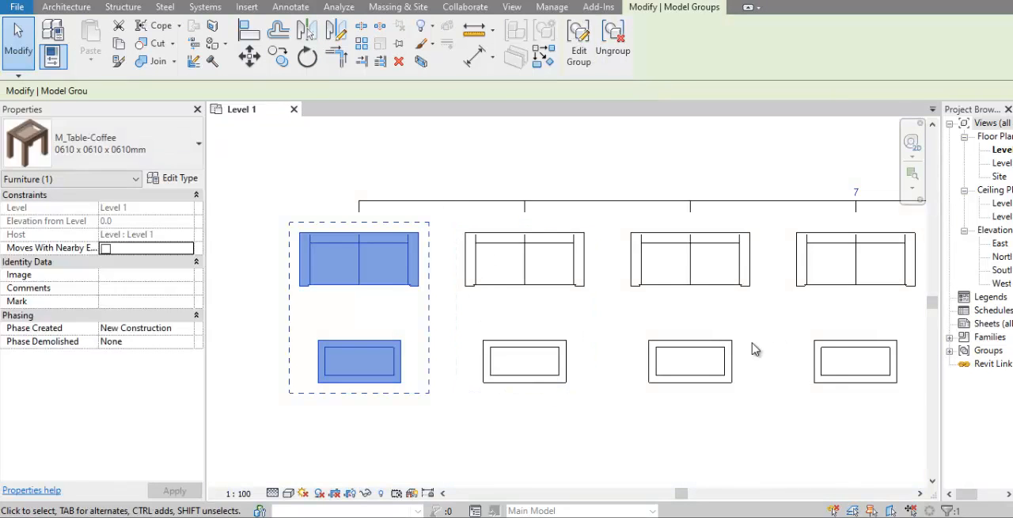
pyautogui.scroll(1, 621, 434)
pyautogui.click(622, 434)
pyautogui.scroll(-4, 452, 409)
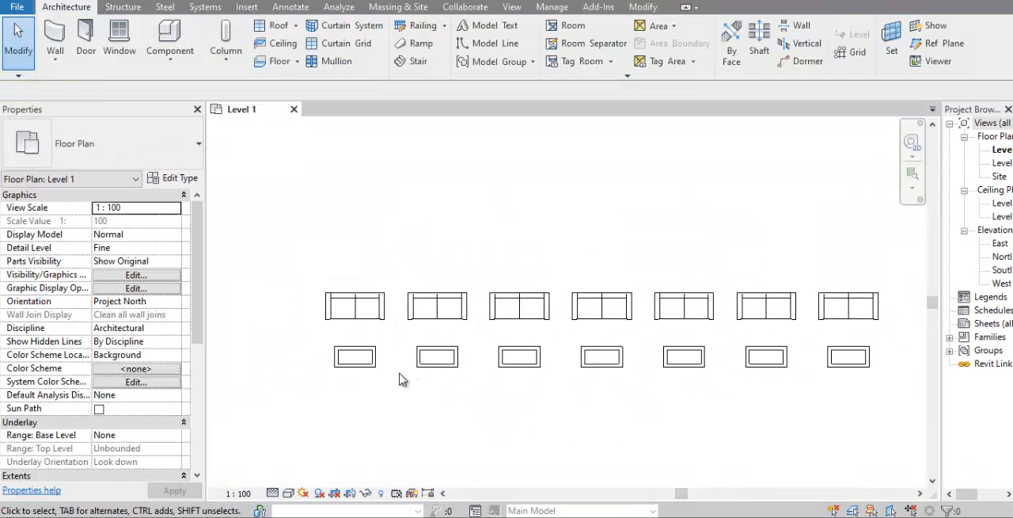
# Step: Ungroup the first four sofa-and-table sets of the array, counting from the row's start
pyautogui.click(385, 320)
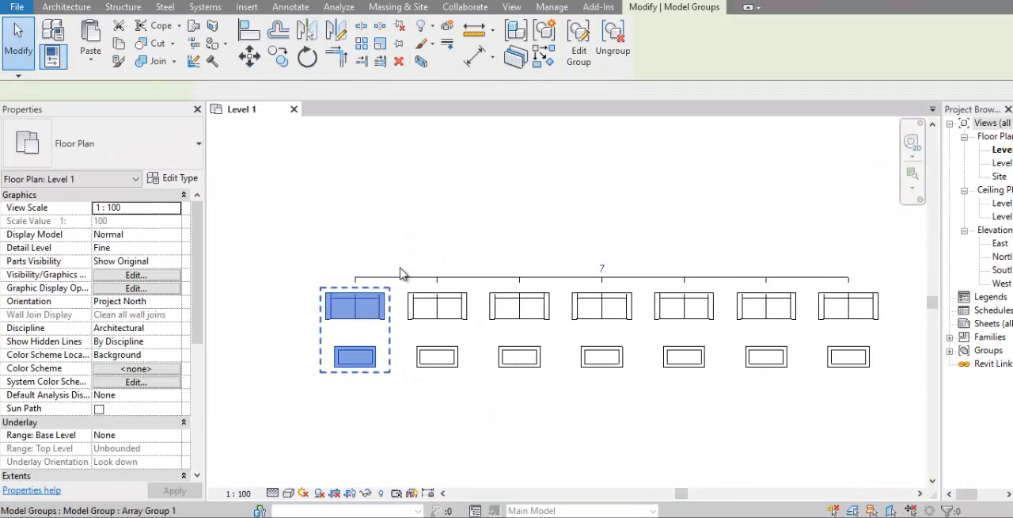
pyautogui.click(614, 38)
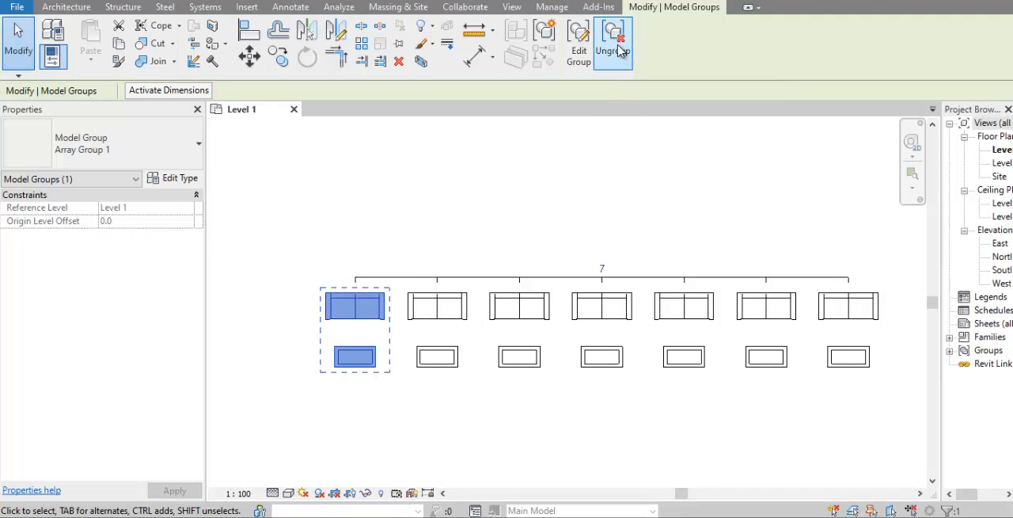
pyautogui.click(437, 309)
pyautogui.click(613, 38)
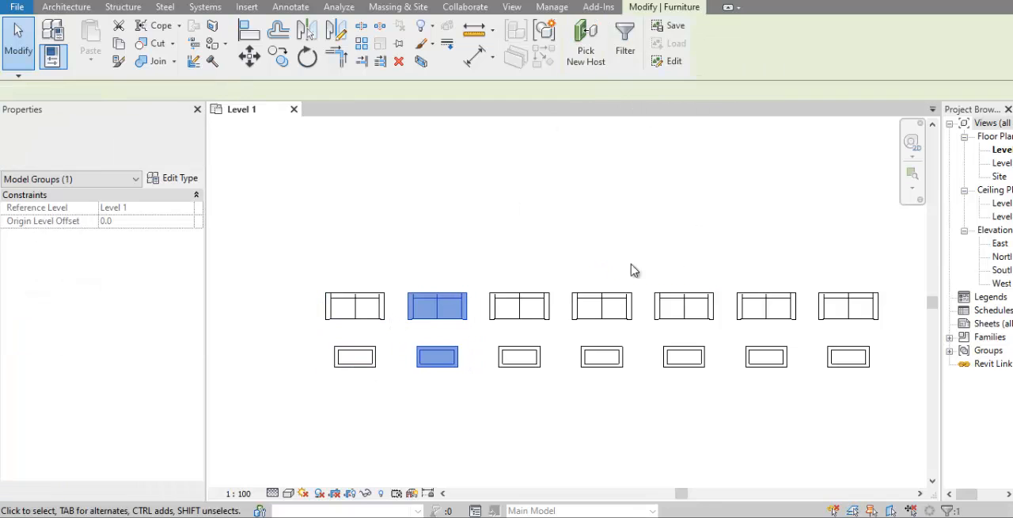
pyautogui.moveTo(641, 250); pyautogui.dragTo(528, 362)
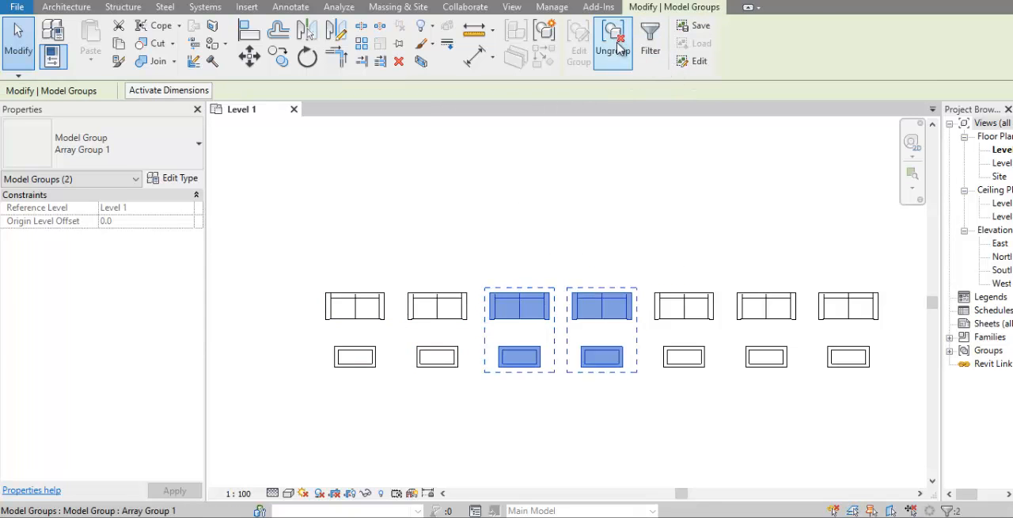
pyautogui.click(613, 38)
# Step: Copy the first sofa and coffee table about 3700 mm straight down below the row
pyautogui.scroll(-1, 602, 205)
pyautogui.moveTo(438, 309); pyautogui.dragTo(389, 195)
pyautogui.click(279, 56)
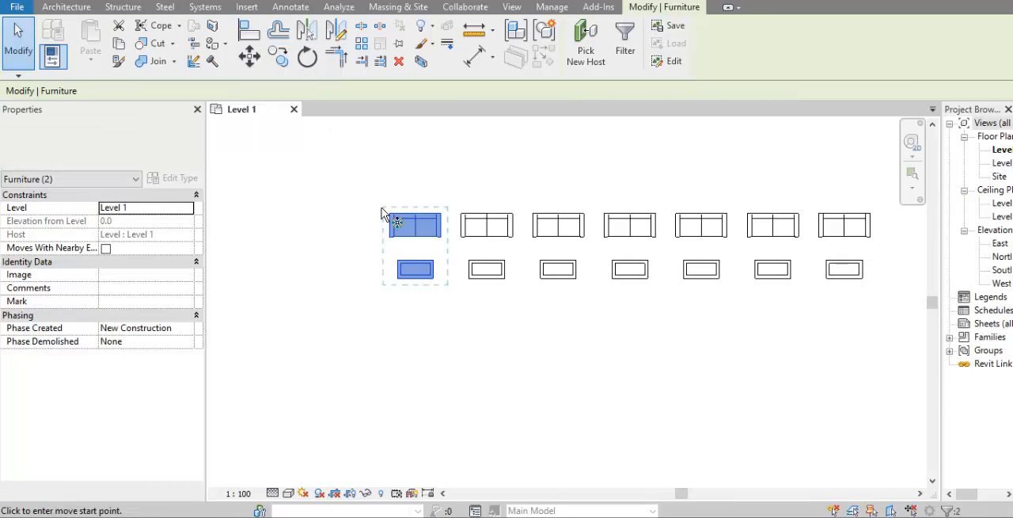
pyautogui.click(422, 237)
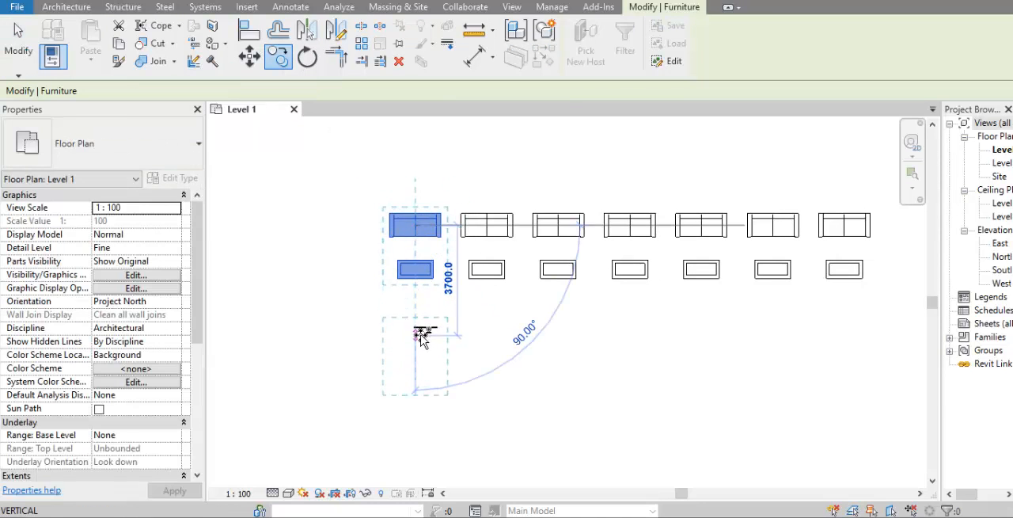
pyautogui.click(482, 370)
pyautogui.press('Escape')
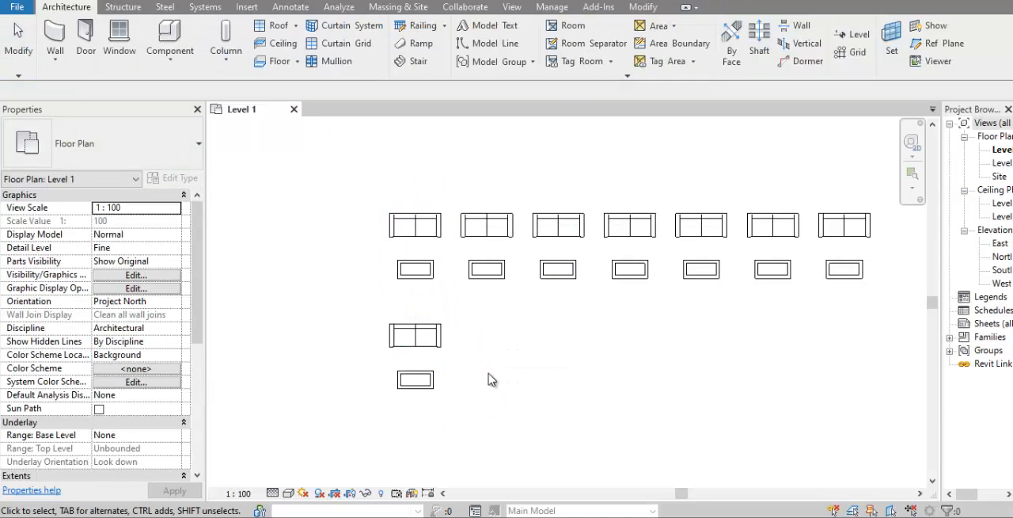
# Step: Array the copied sofa and coffee table linearly with 5 items, using Move To Last and a horizontal distance of about 20600 mm
pyautogui.moveTo(479, 463); pyautogui.dragTo(363, 319)
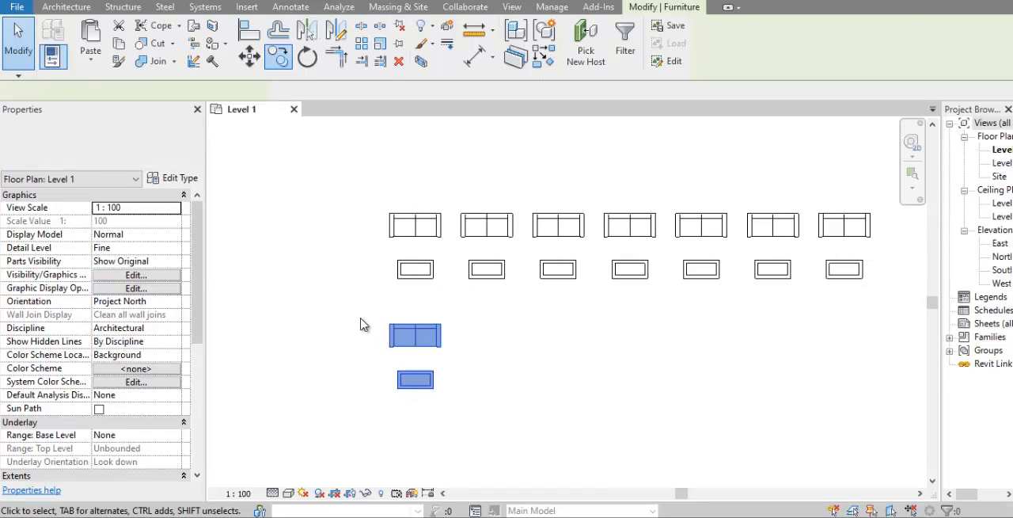
pyautogui.click(361, 44)
pyautogui.click(361, 45)
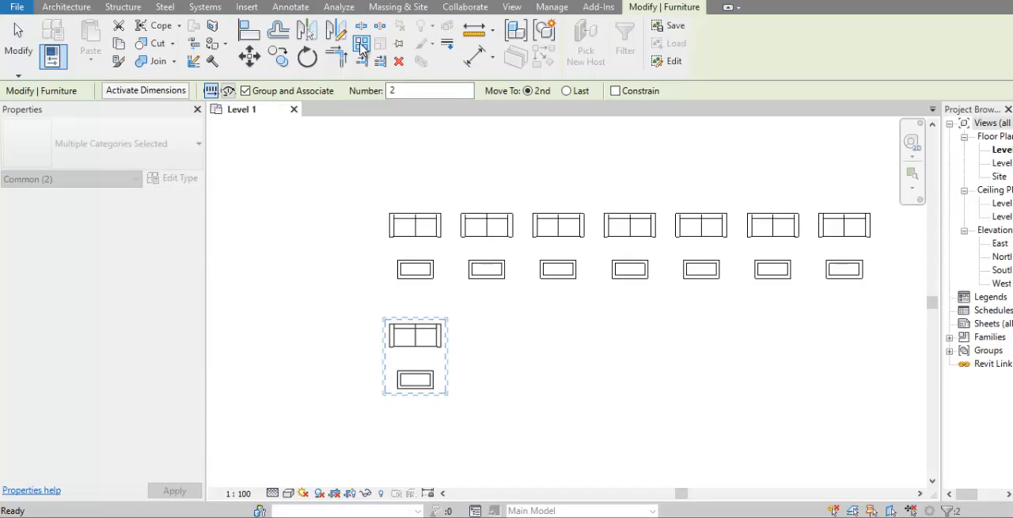
pyautogui.moveTo(407, 91); pyautogui.dragTo(376, 93)
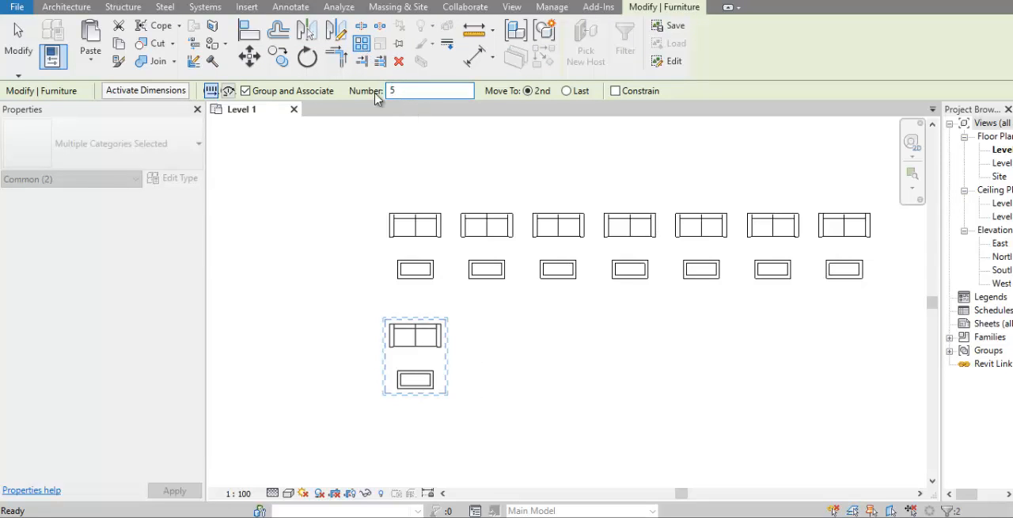
pyautogui.click(570, 92)
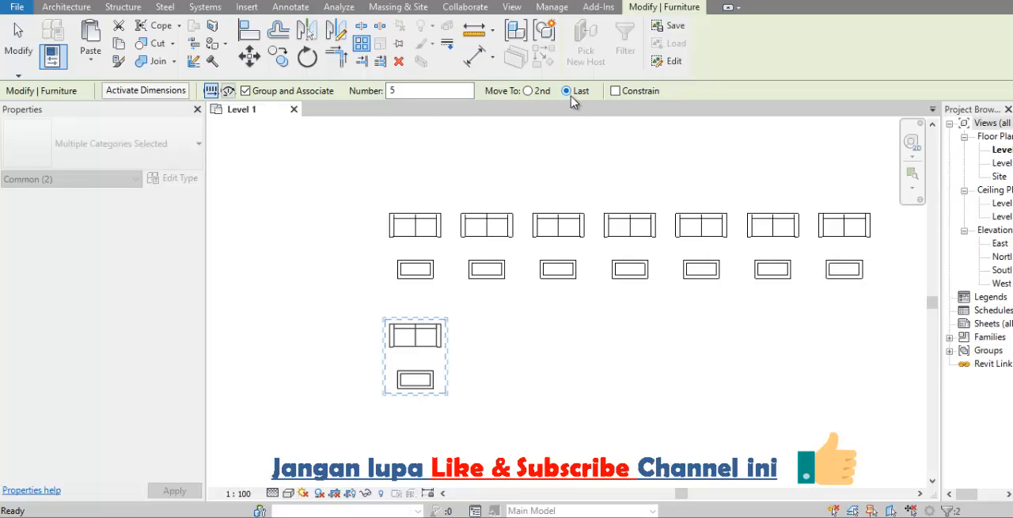
pyautogui.click(415, 323)
pyautogui.scroll(-2, 443, 327)
pyautogui.moveTo(446, 328); pyautogui.dragTo(361, 323, button='middle')
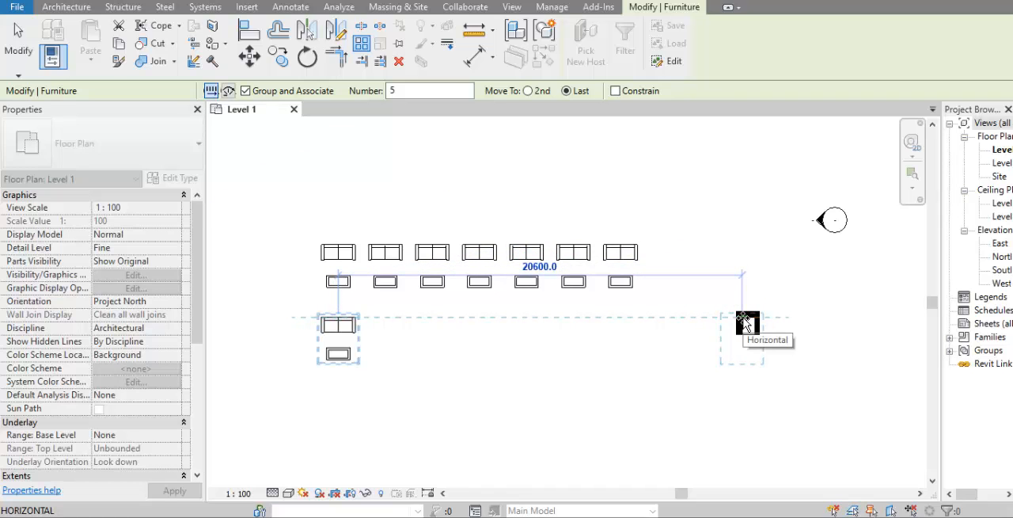
pyautogui.click(741, 318)
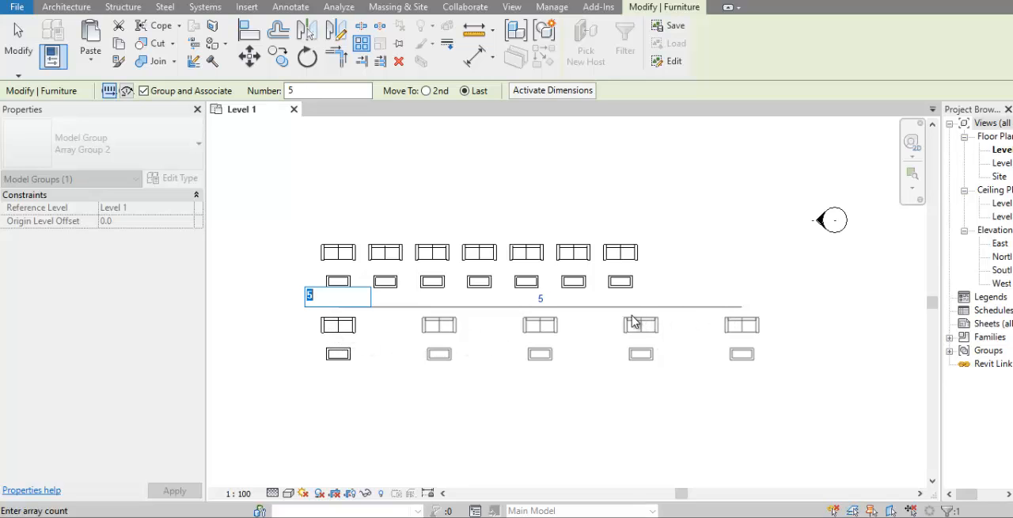
# Step: Set the lower array's item count to 7, and change it to 10 in a second edit
pyautogui.write('7')
pyautogui.press('Return')
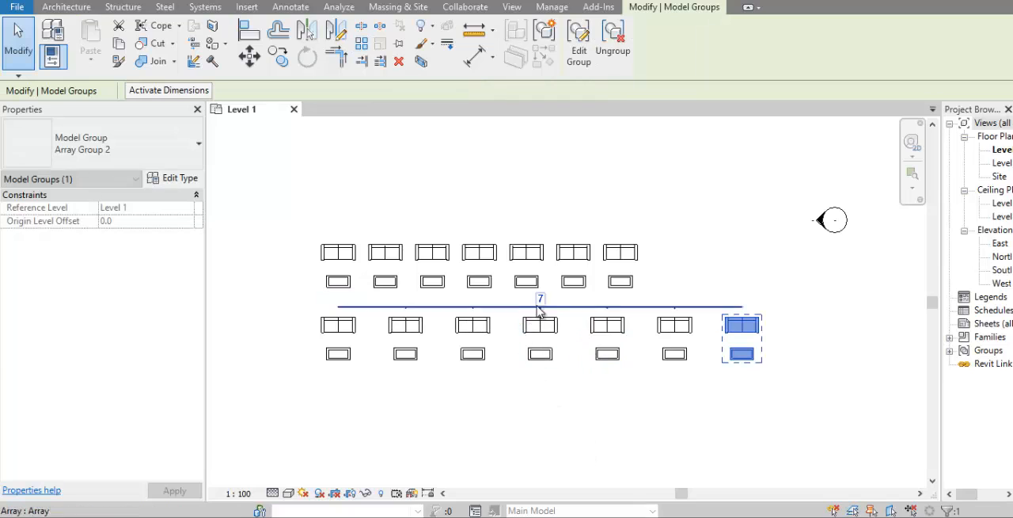
pyautogui.click(541, 299)
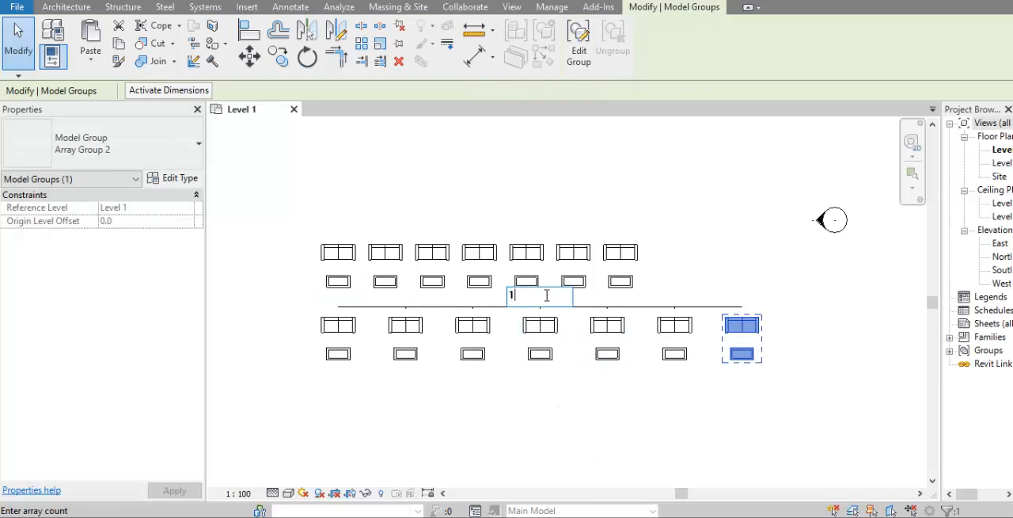
pyautogui.write('10')
pyautogui.press('Return')
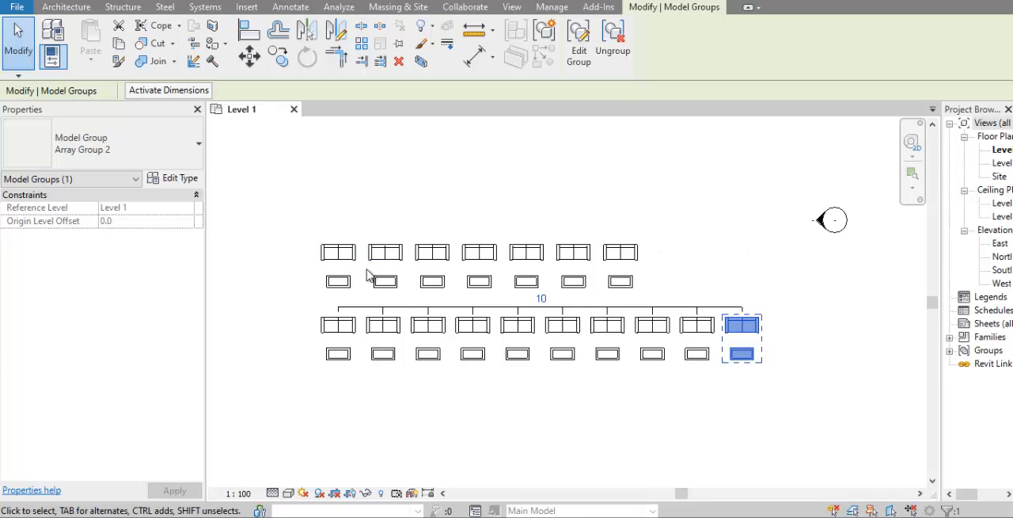
# Step: Set the lower sofa-and-table array's item count to 4
pyautogui.click(542, 299)
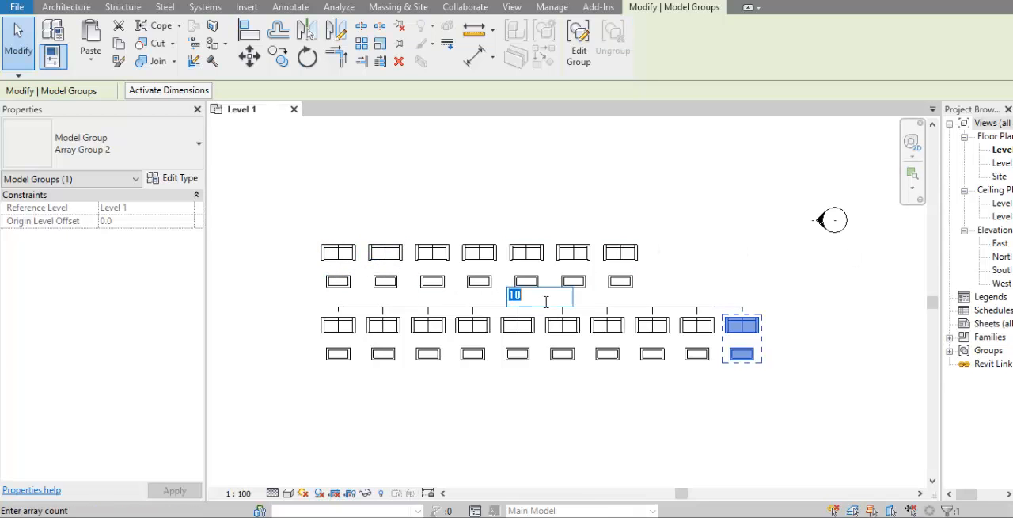
pyautogui.press('Return')
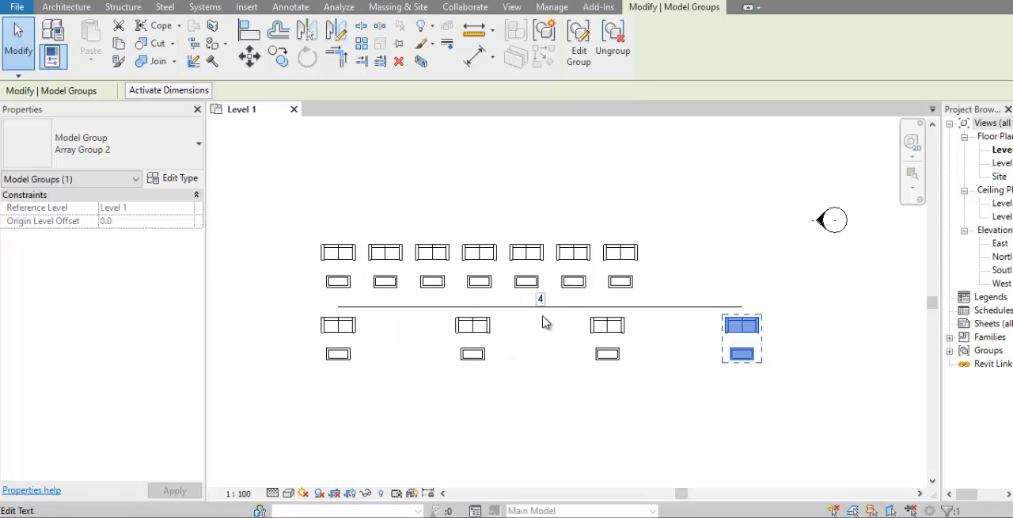
pyautogui.click(493, 436)
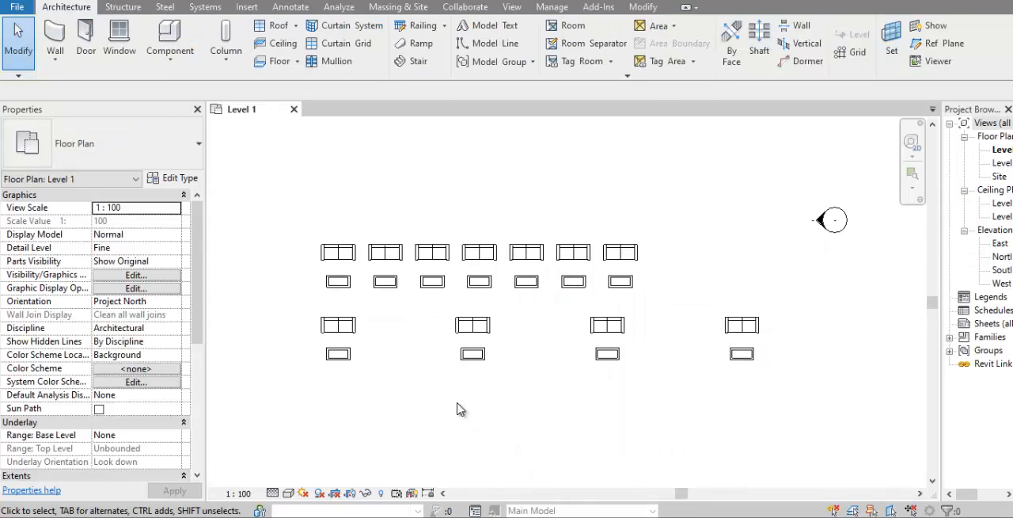
# Step: Copy the first sofa-and-table group of the four-item array straight down into the empty area below the row
pyautogui.moveTo(471, 391); pyautogui.dragTo(463, 304, button='middle')
pyautogui.scroll(1, 538, 375)
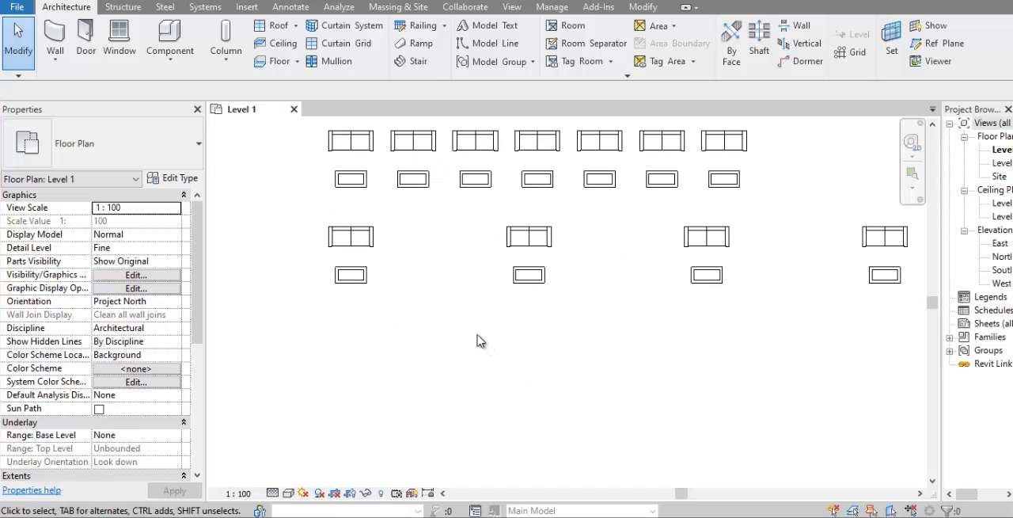
pyautogui.moveTo(419, 310); pyautogui.dragTo(299, 228)
pyautogui.moveTo(294, 221); pyautogui.dragTo(293, 222)
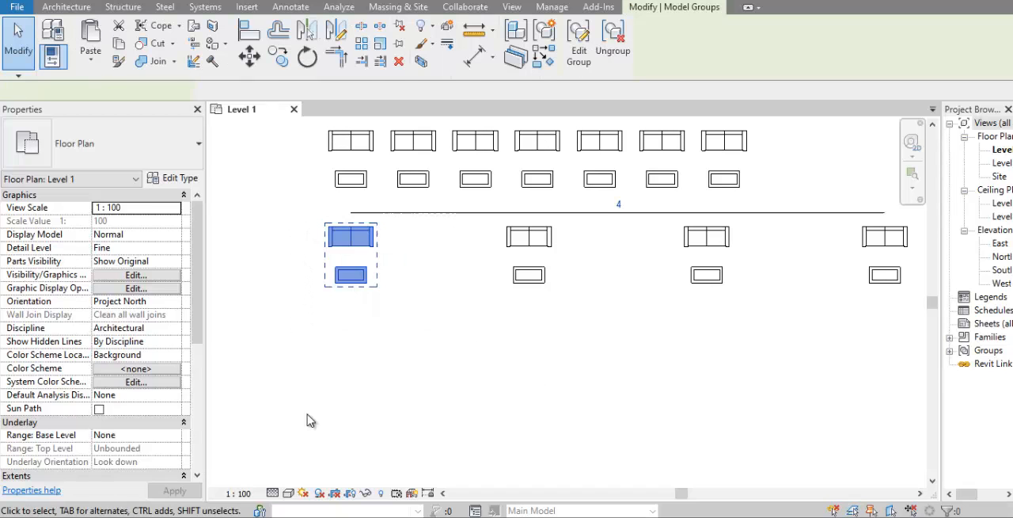
pyautogui.click(278, 57)
pyautogui.click(352, 249)
pyautogui.scroll(-1, 373, 259)
pyautogui.moveTo(372, 259); pyautogui.dragTo(433, 192, button='middle')
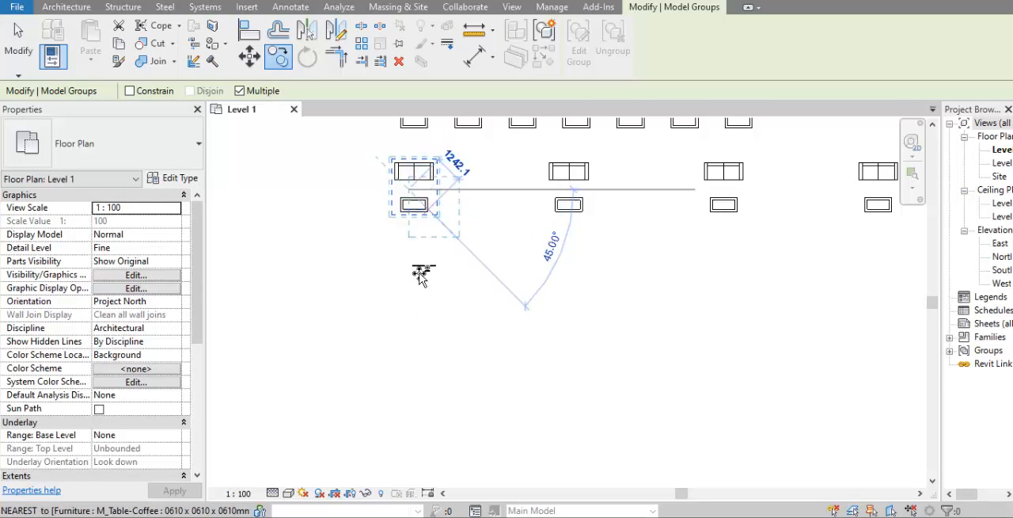
pyautogui.click(411, 320)
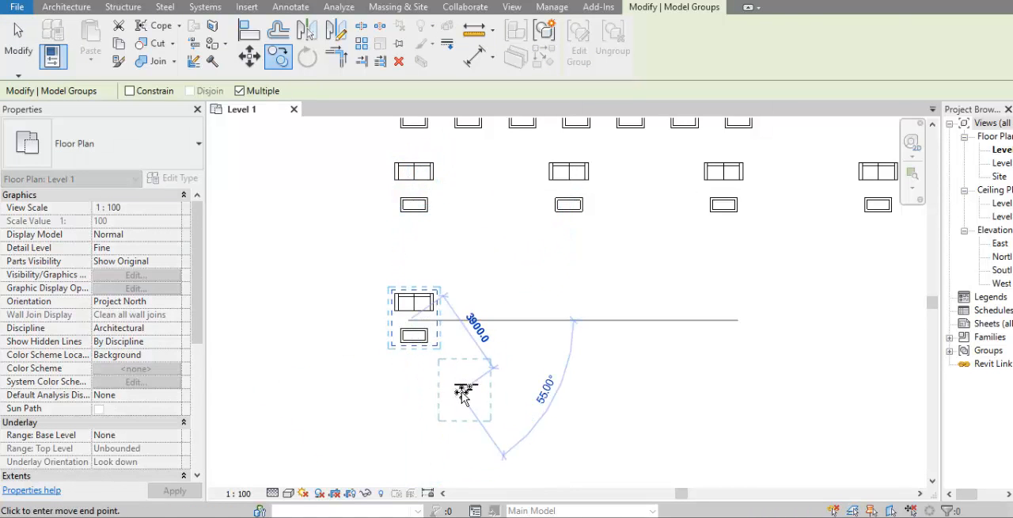
pyautogui.press('Escape')
pyautogui.press('Escape')
pyautogui.click(414, 303)
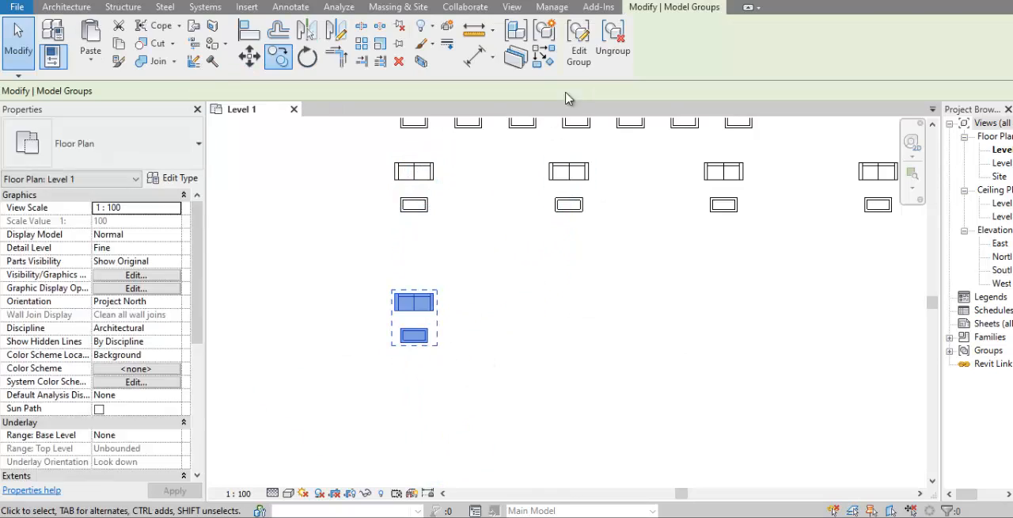
pyautogui.click(577, 56)
pyautogui.click(357, 139)
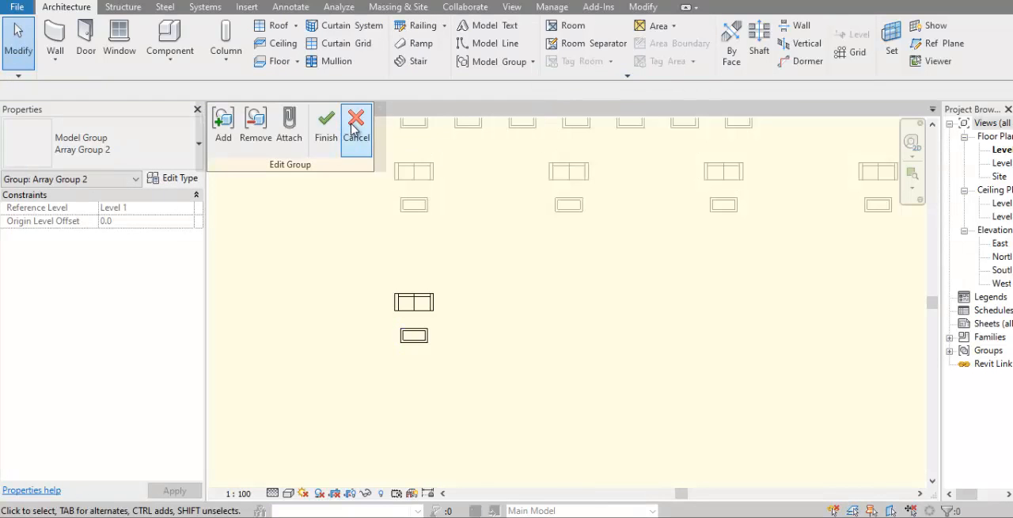
# Step: Ungroup the copied sofa-and-table set below the rows into separate furniture items
pyautogui.click(423, 300)
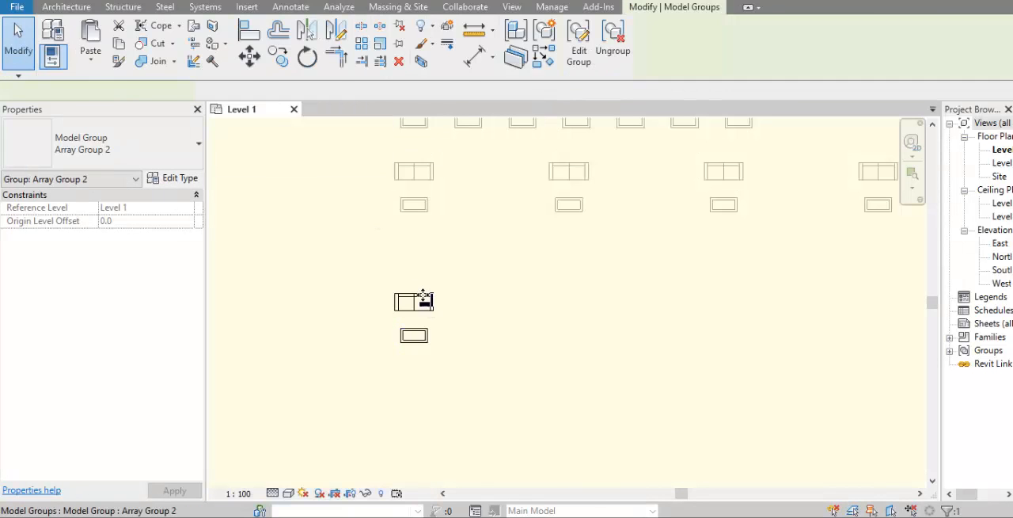
pyautogui.click(613, 39)
pyautogui.scroll(4, 449, 337)
pyautogui.scroll(1, 449, 332)
pyautogui.moveTo(450, 331); pyautogui.dragTo(529, 304, button='middle')
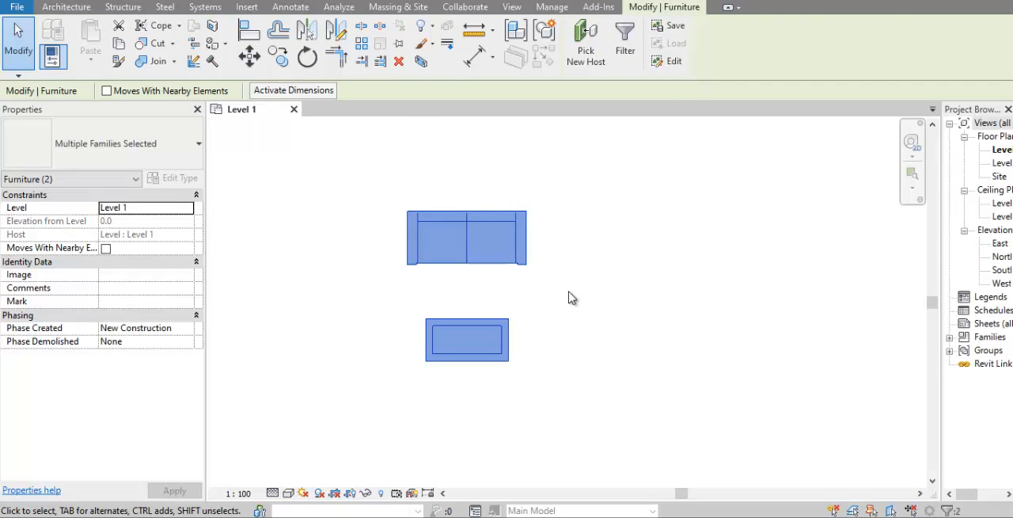
pyautogui.click(568, 293)
# Step: Array the copied sofa radially with 3 items around the coffee table's midpoint, using Move To 2nd and about 79° clockwise between items
pyautogui.click(449, 291)
pyautogui.moveTo(449, 291); pyautogui.dragTo(420, 269, button='middle')
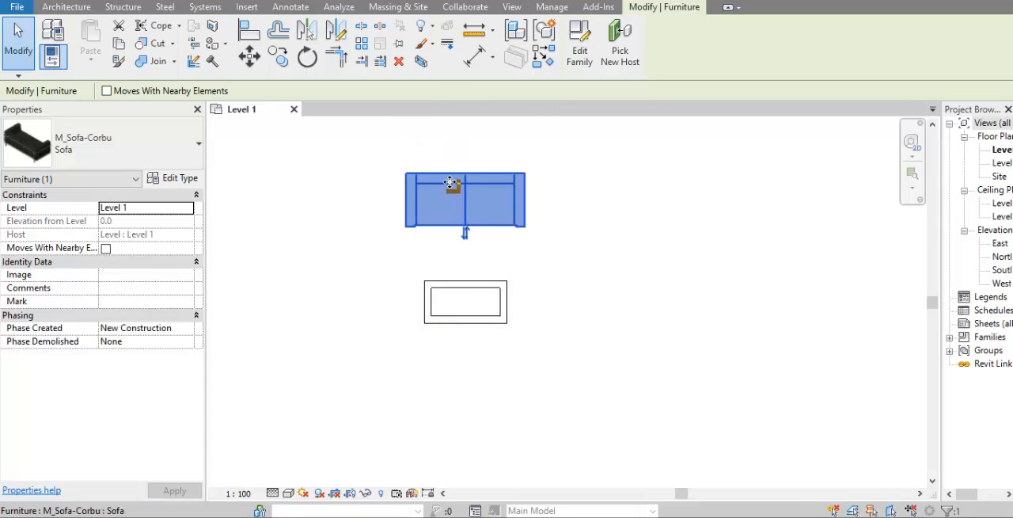
pyautogui.click(361, 45)
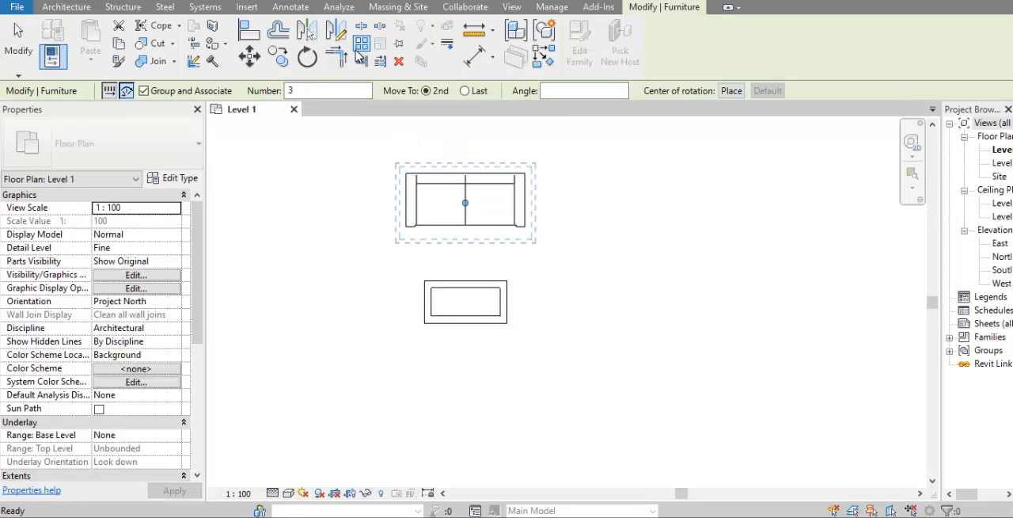
pyautogui.click(126, 91)
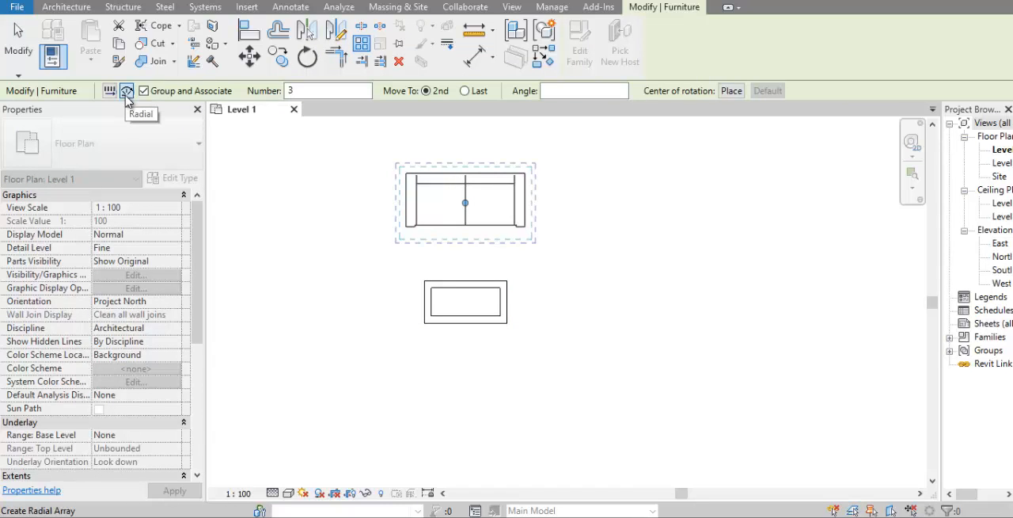
pyautogui.click(318, 88)
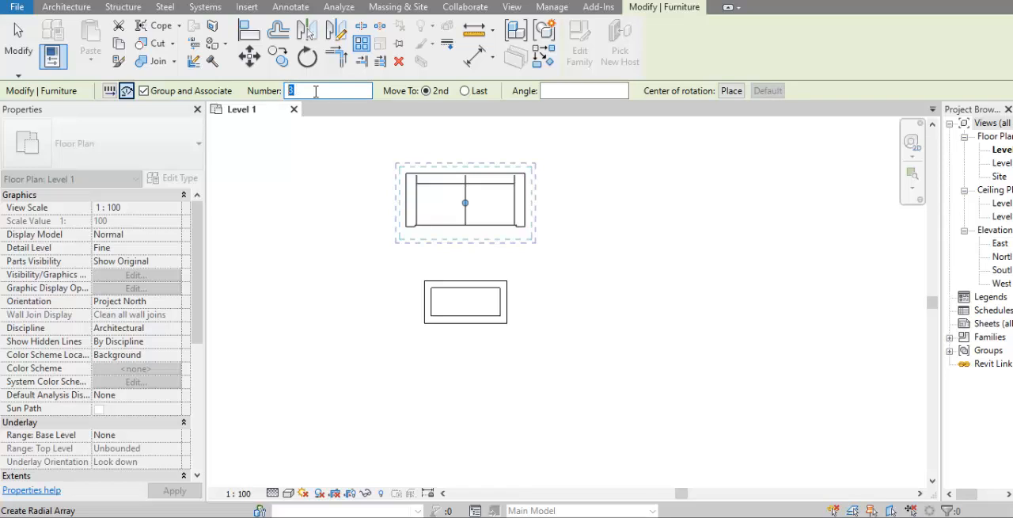
pyautogui.click(731, 93)
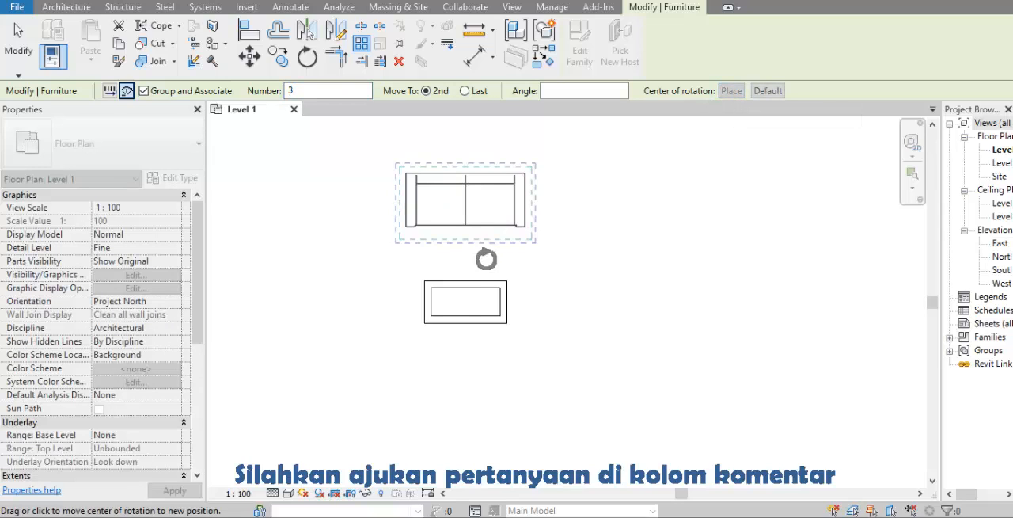
pyautogui.click(465, 302)
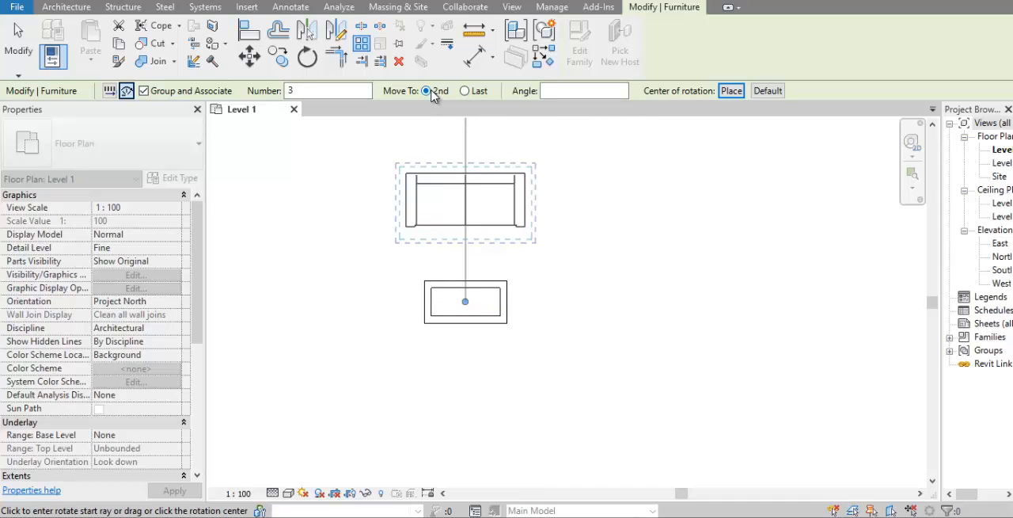
pyautogui.press('space')
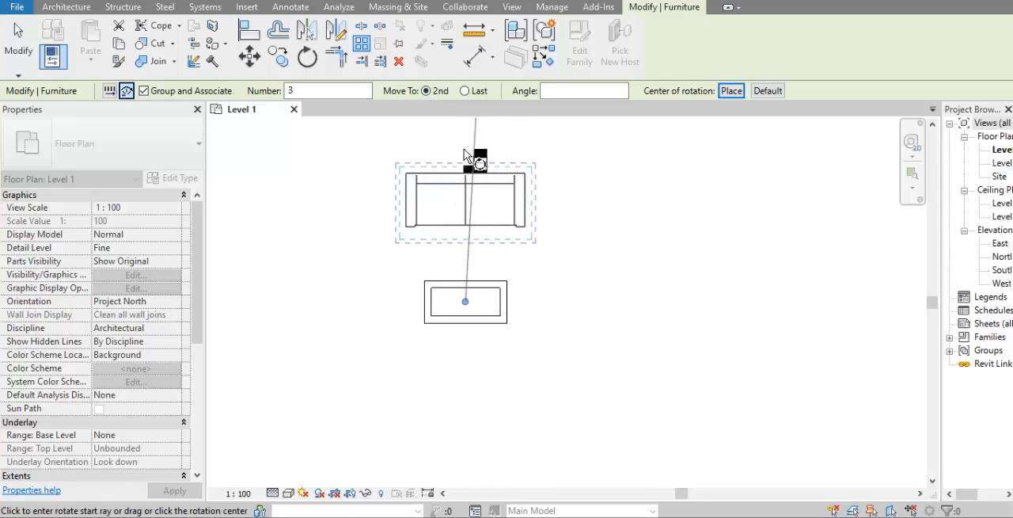
pyautogui.click(463, 151)
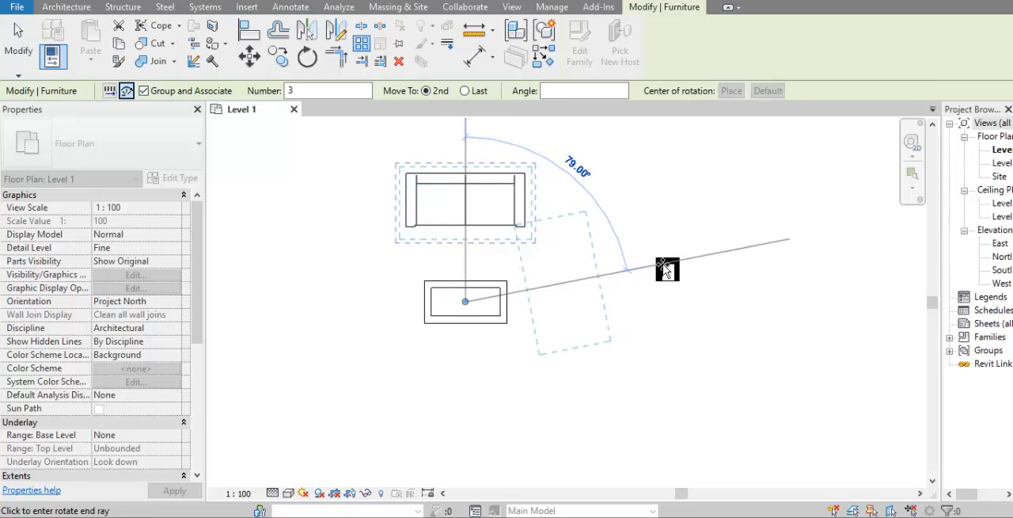
pyautogui.click(664, 269)
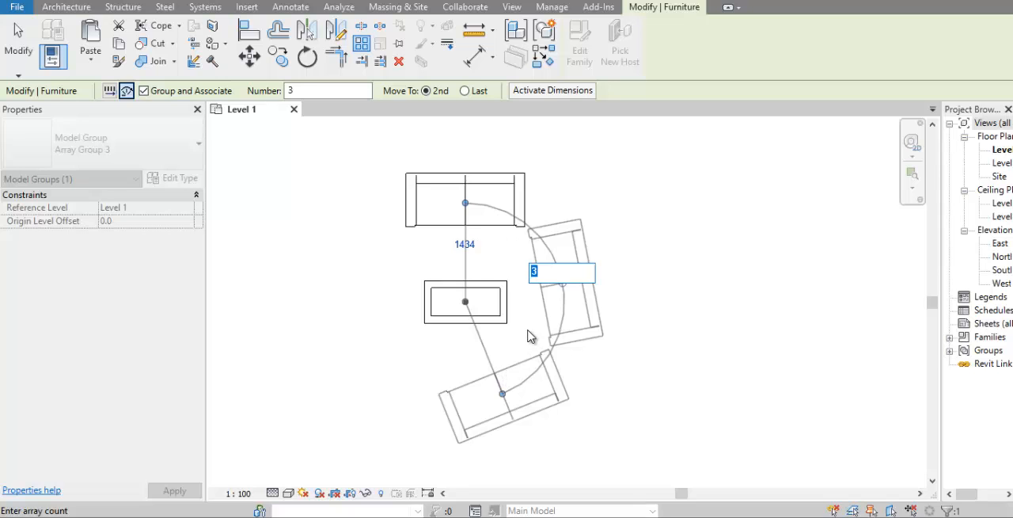
# Step: Set the radial sofa array's item count to 5, and change it to 4 in a second edit
pyautogui.press('Return')
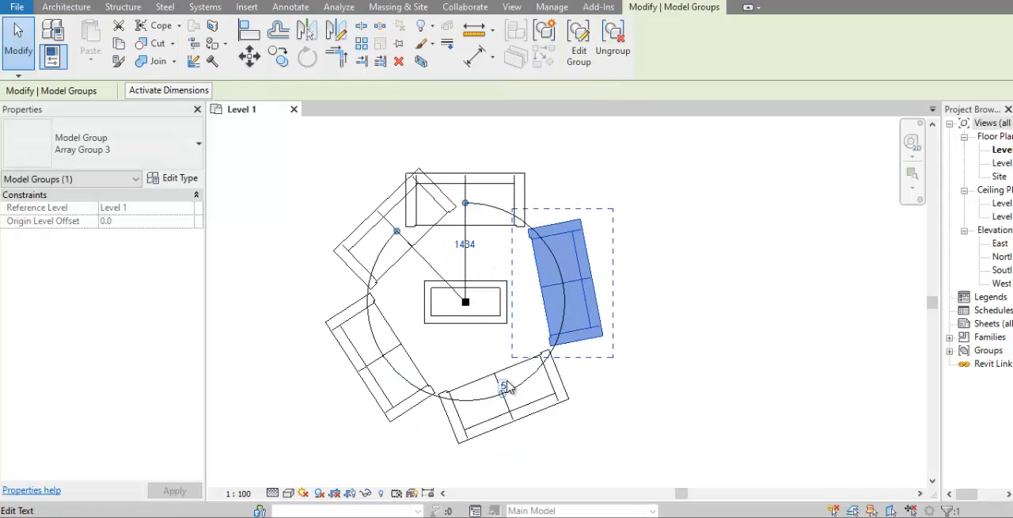
pyautogui.click(504, 385)
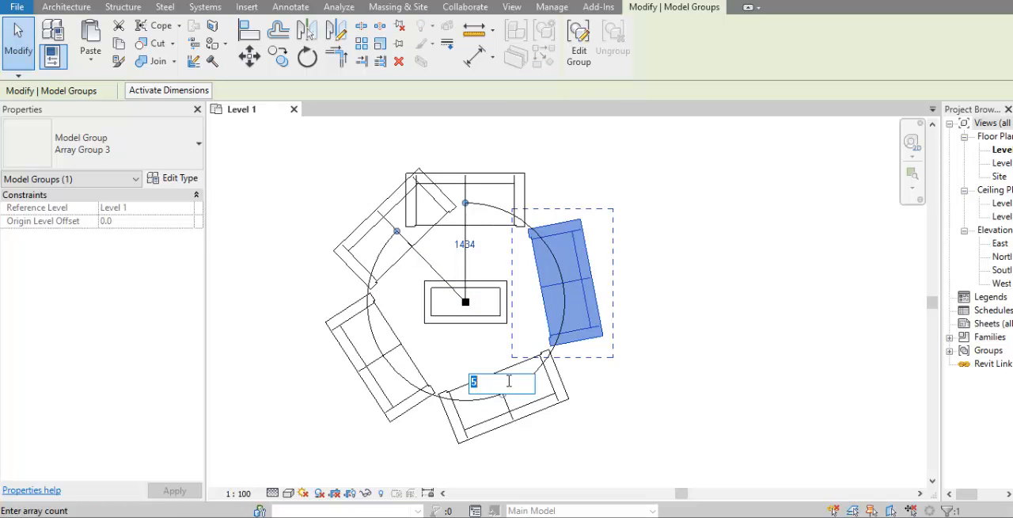
pyautogui.write('4')
pyautogui.press('Return')
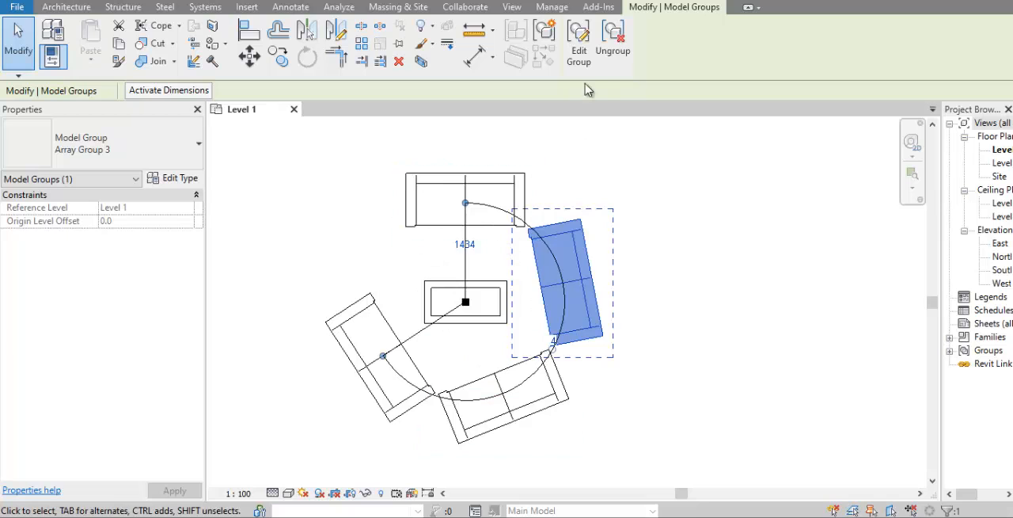
pyautogui.click(622, 170)
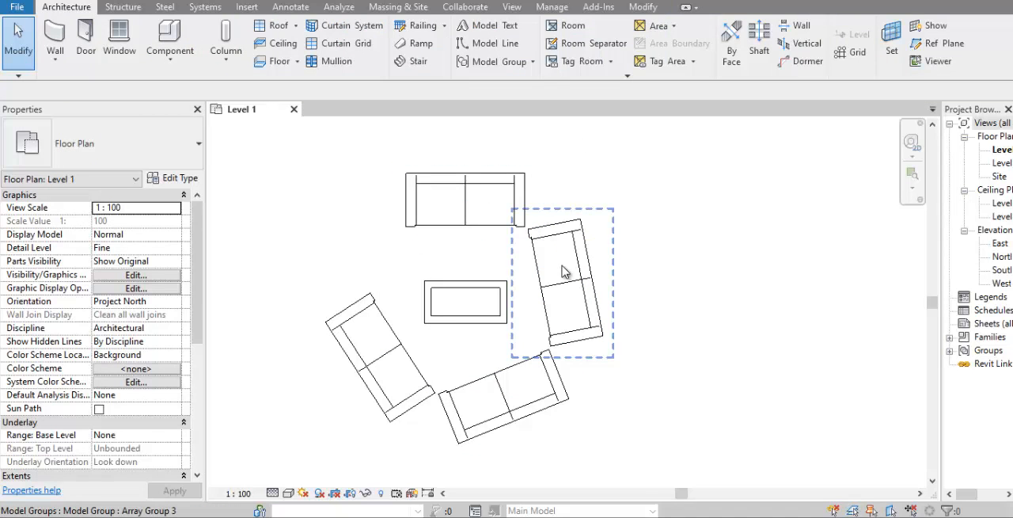
# Step: Delete the three rotated sofas of the radial array and ungroup the remaining original sofa
pyautogui.click(626, 271)
pyautogui.click(497, 379)
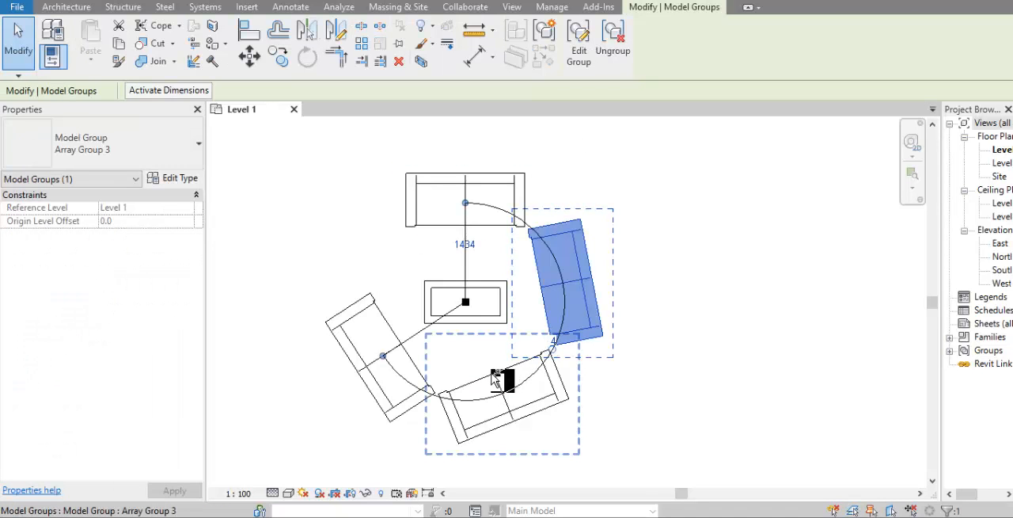
pyautogui.keyDown('ctrl'); pyautogui.click(497, 378); pyautogui.keyUp('ctrl')
pyautogui.keyDown('ctrl'); pyautogui.click(376, 326); pyautogui.keyUp('ctrl')
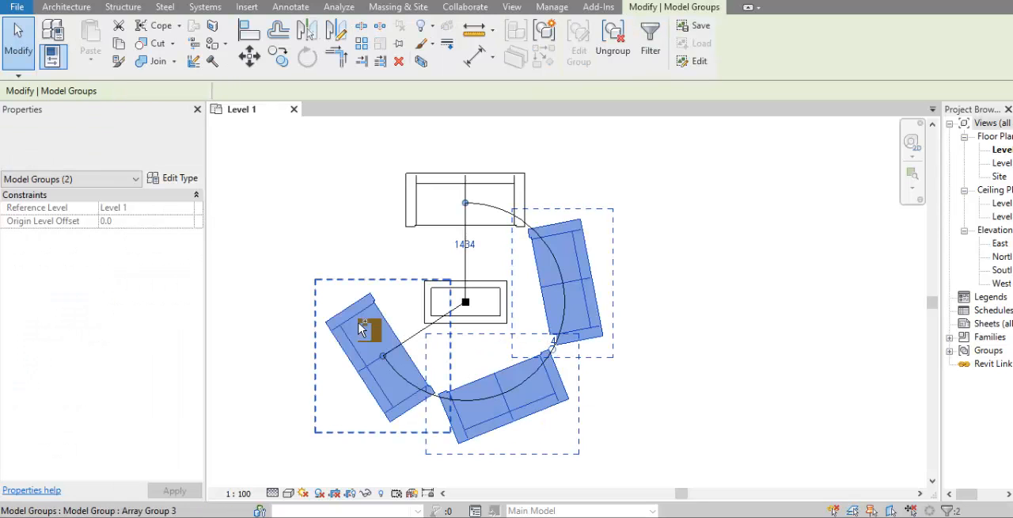
pyautogui.press('Delete')
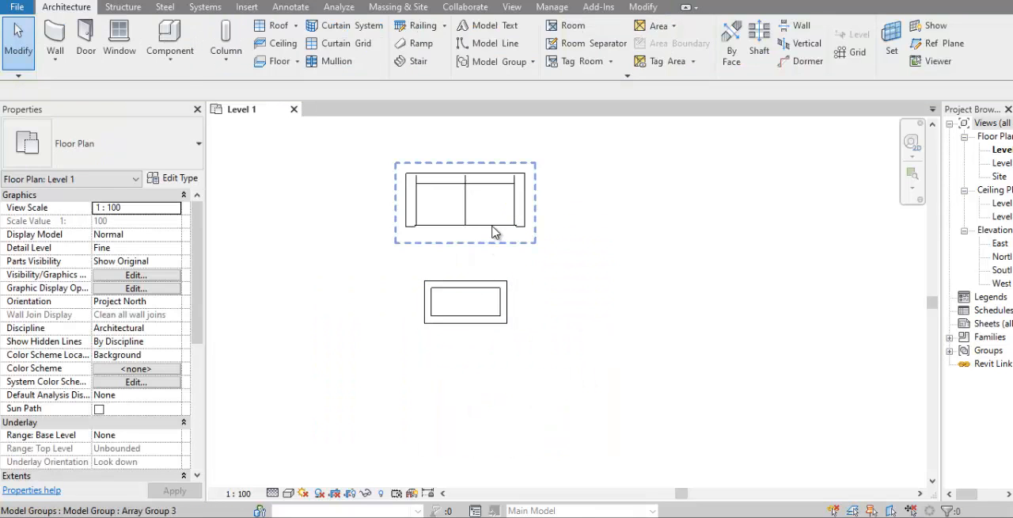
pyautogui.click(613, 40)
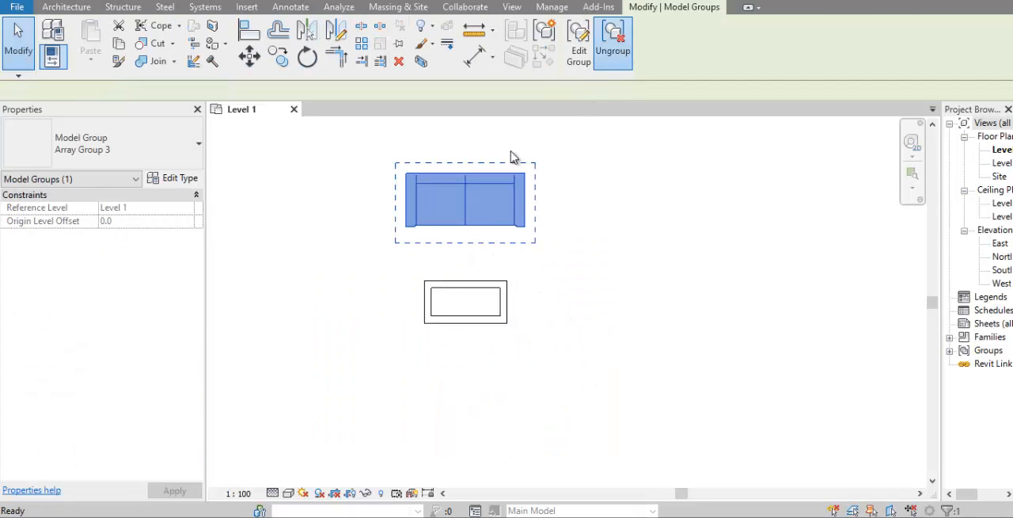
# Step: Array the sofa radially through 360° around the coffee table's midpoint, using Move To Last, and set the item count to 5
pyautogui.click(361, 44)
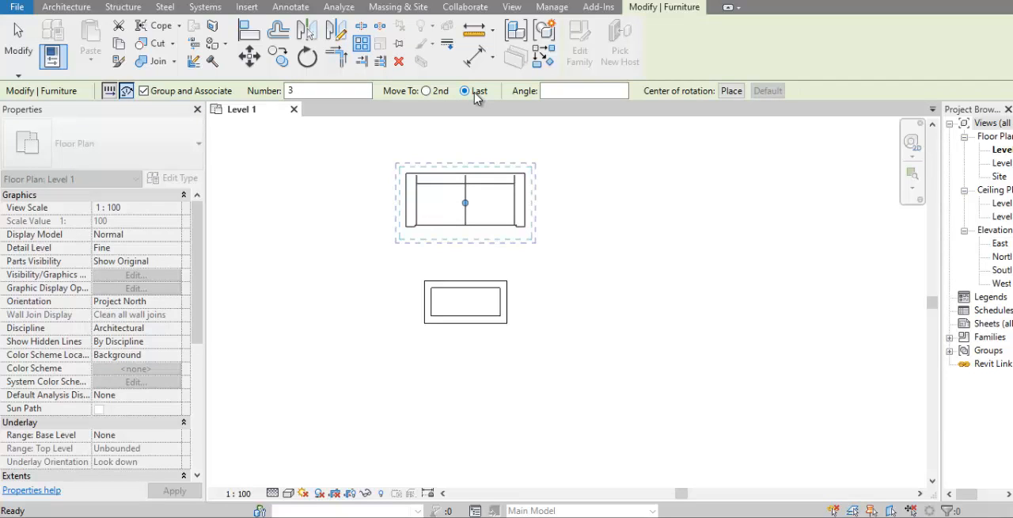
pyautogui.click(731, 90)
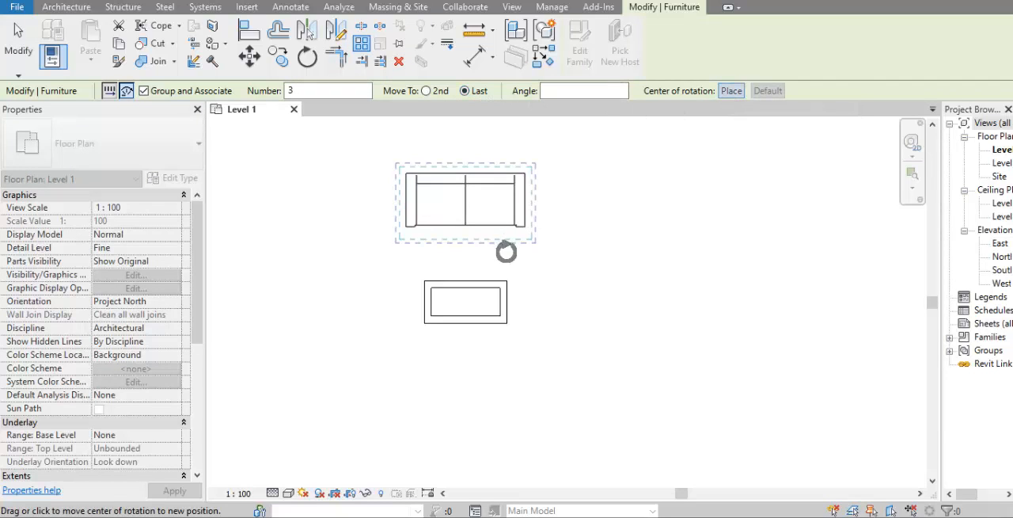
pyautogui.click(466, 301)
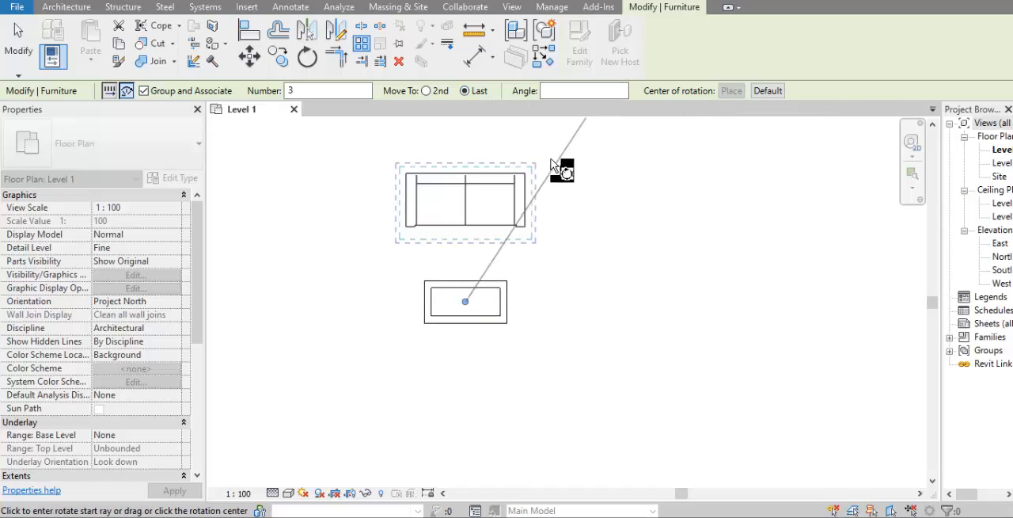
pyautogui.click(467, 136)
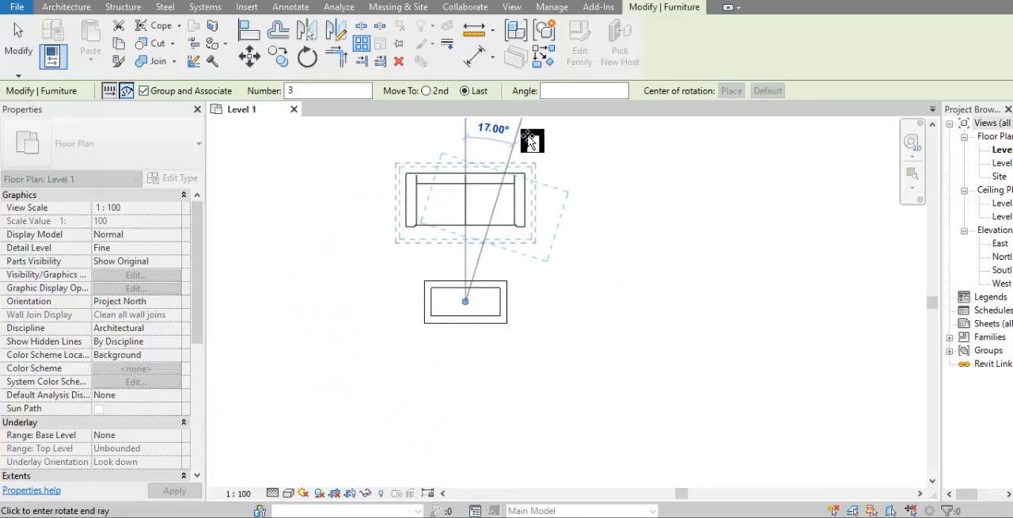
pyautogui.click(596, 92)
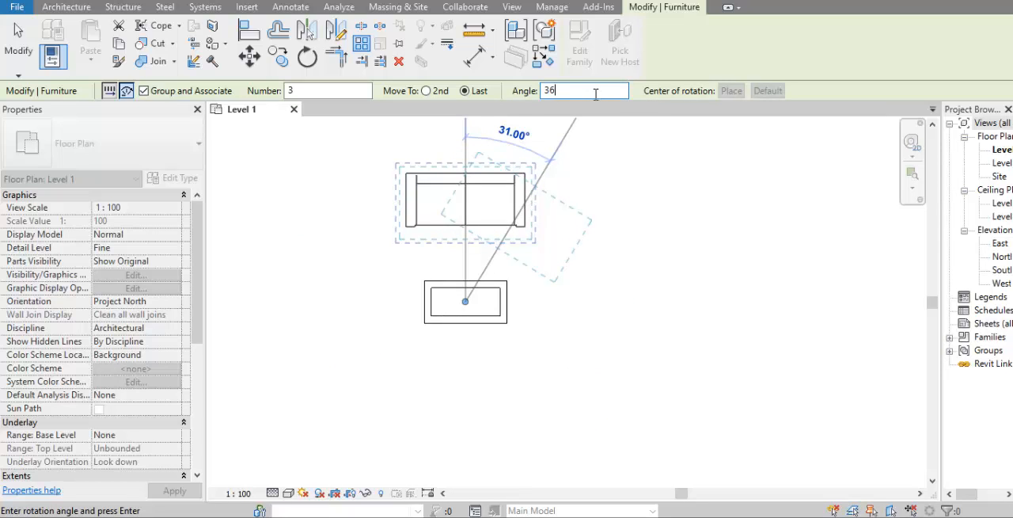
pyautogui.write('360')
pyautogui.press('Return')
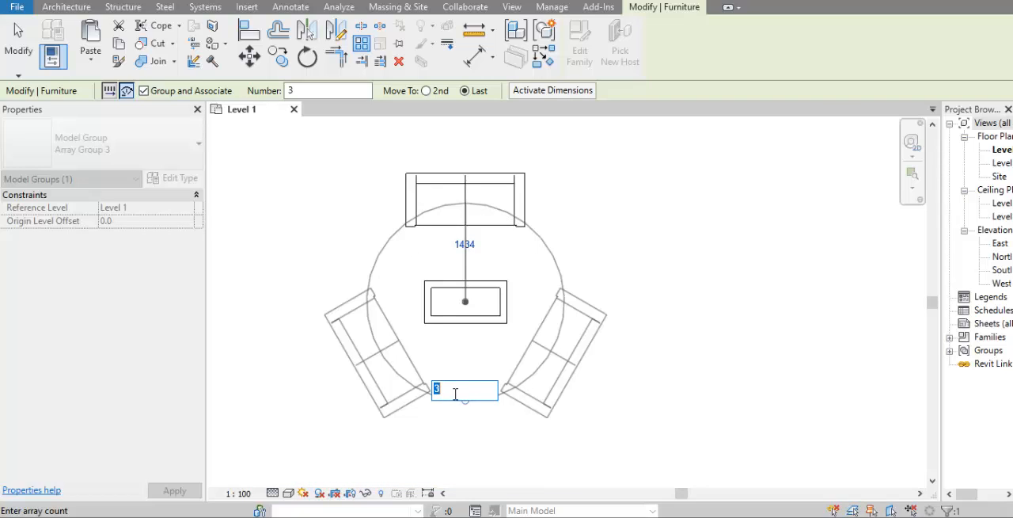
pyautogui.press('Return')
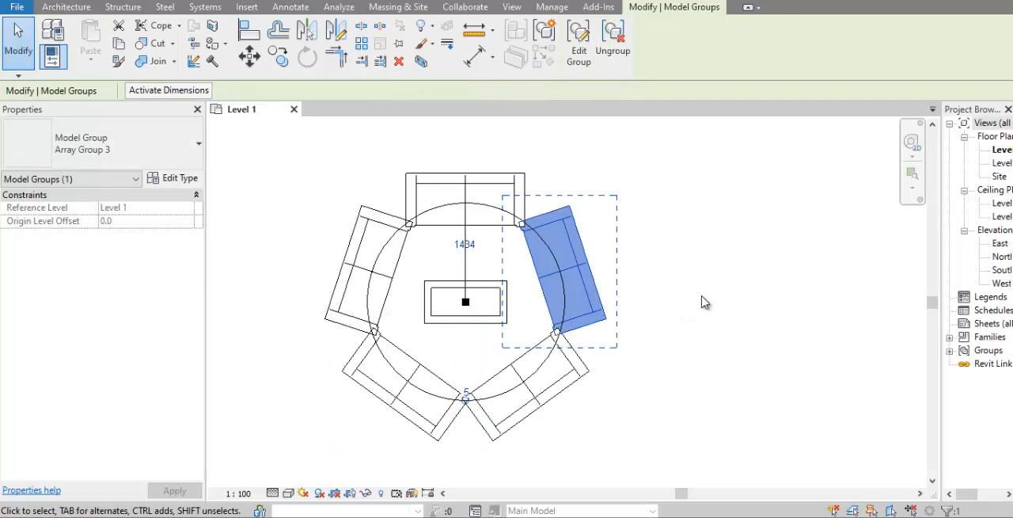
pyautogui.press('Escape')
pyautogui.scroll(-2, 703, 302)
pyautogui.moveTo(703, 303); pyautogui.dragTo(669, 298, button='middle')
pyautogui.scroll(1, 502, 464)
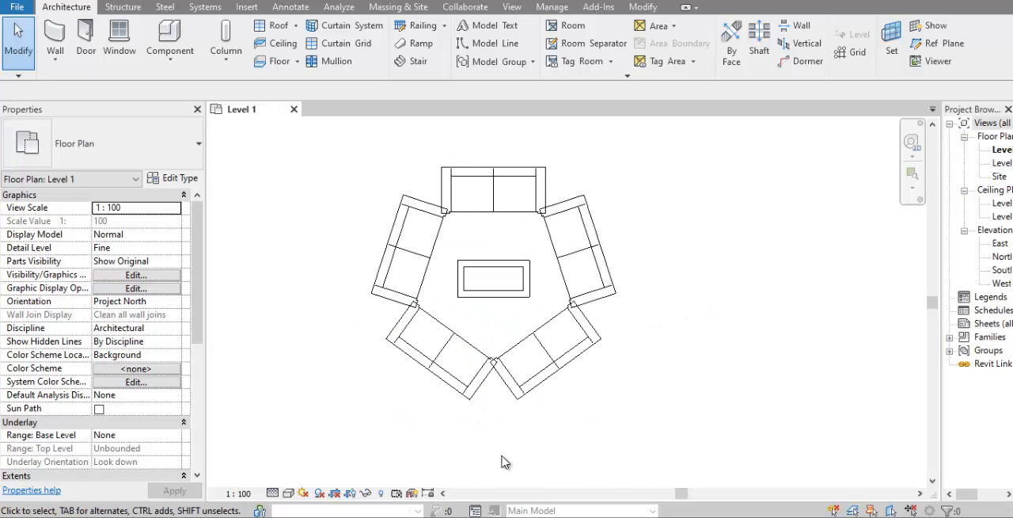
pyautogui.moveTo(502, 464)
pyautogui.mouseDown(button='middle')
pyautogui.moveTo(520, 470)
pyautogui.moveTo(511, 475)
pyautogui.mouseUp(button='middle')
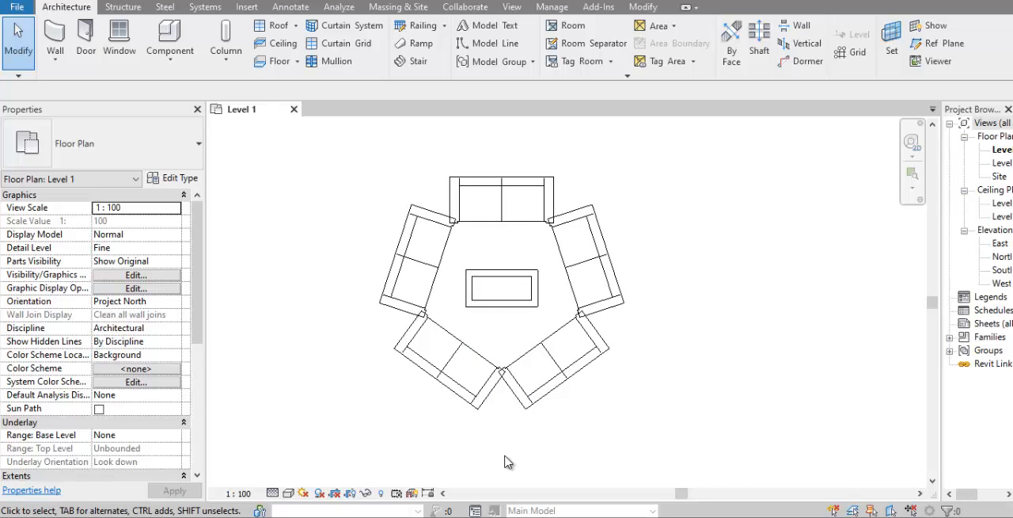